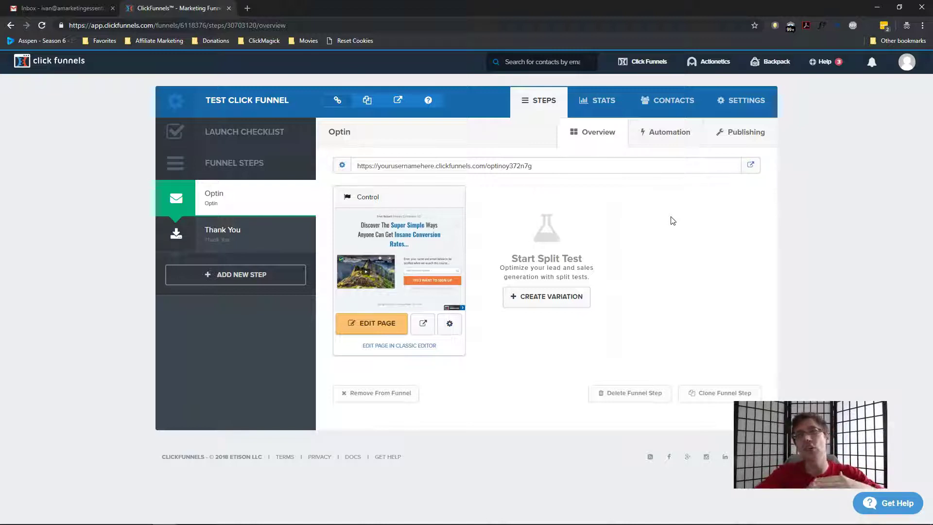
Open the Optin step's Automation tab and check its Add New Action and Add New Email options
{"action": "left_click", "coordinate": [642, 132]}
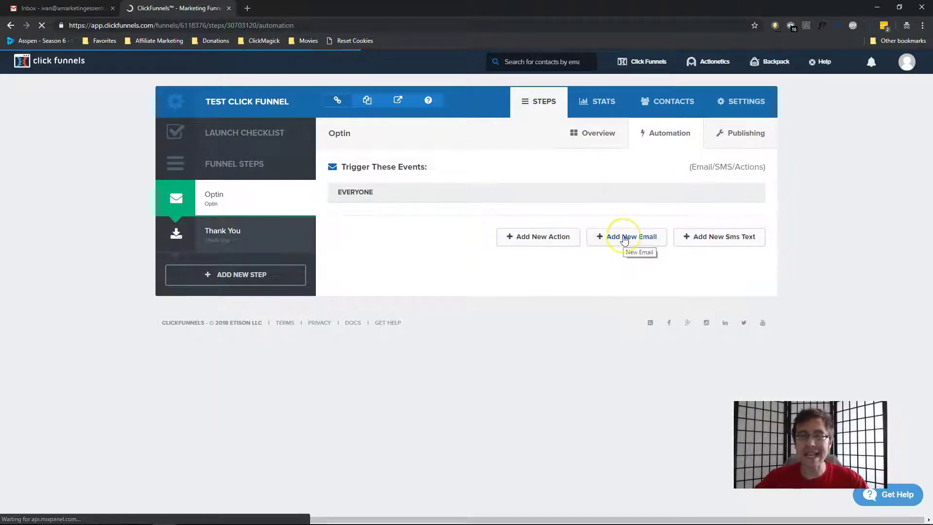
{"action": "left_click", "coordinate": [552, 242]}
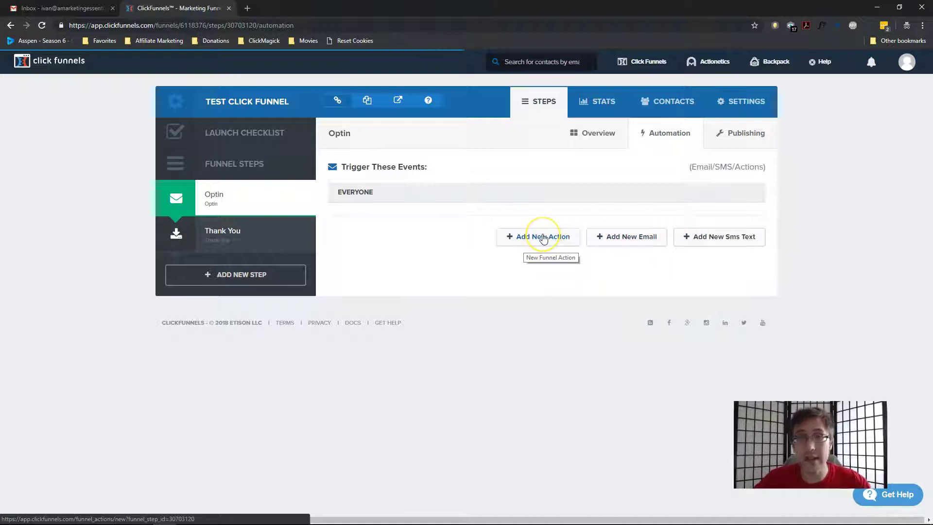
{"action": "left_click", "coordinate": [624, 238]}
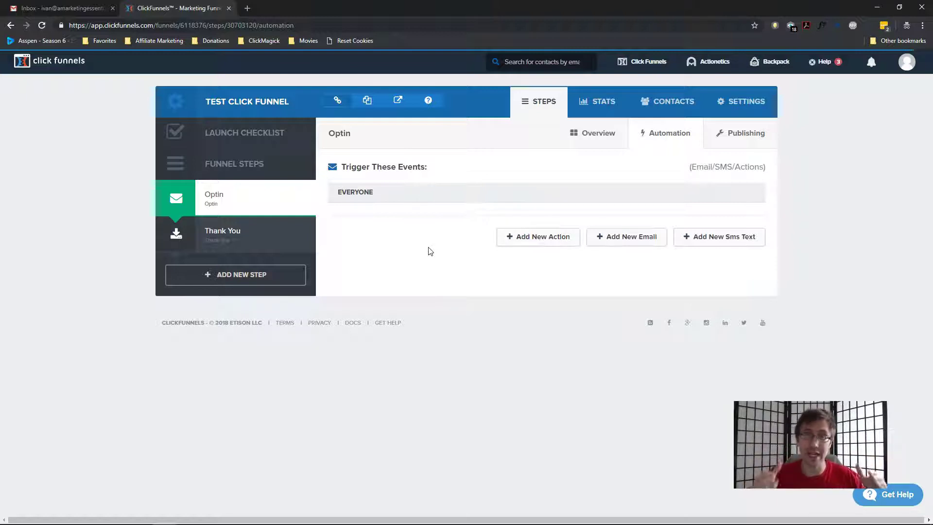
Add a new funnel step named 'Confirmation Page'
{"action": "left_click", "coordinate": [285, 267]}
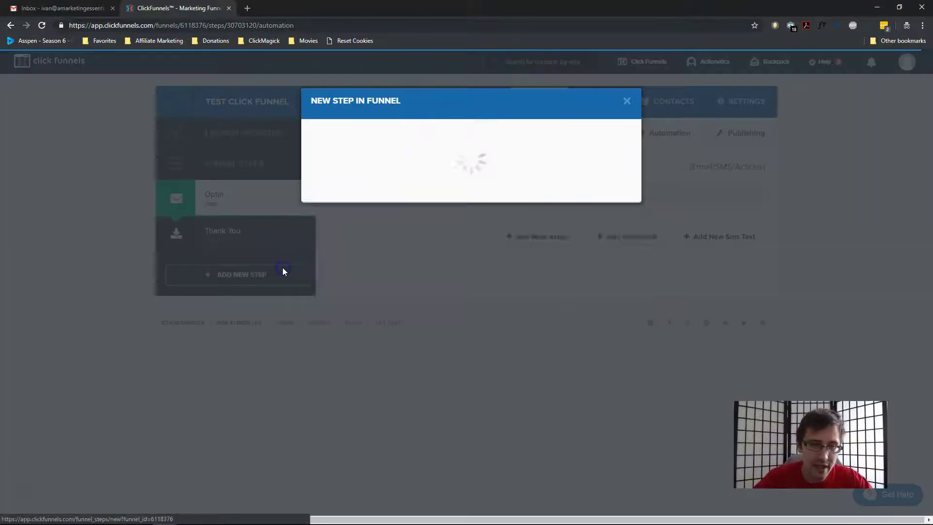
{"action": "left_click", "coordinate": [485, 148]}
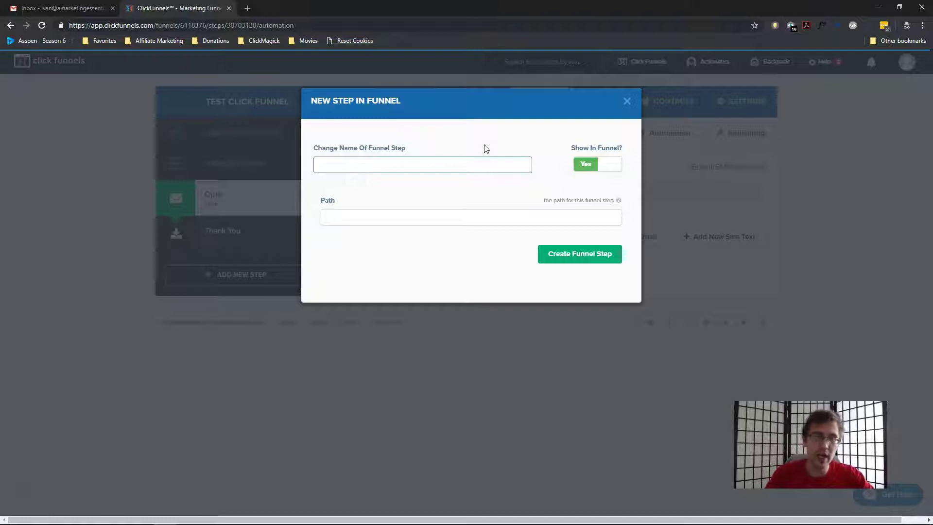
{"action": "type", "text": "Confirm"}
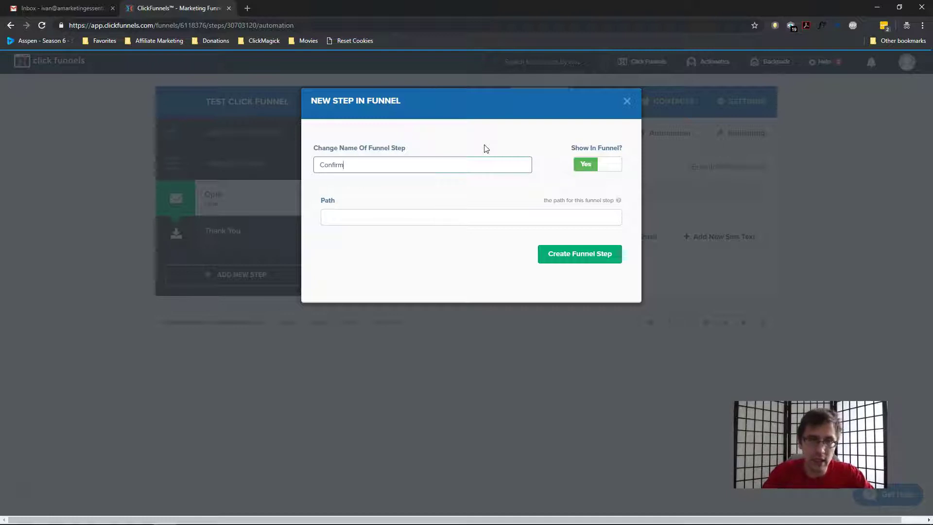
{"action": "type", "text": "ation"}
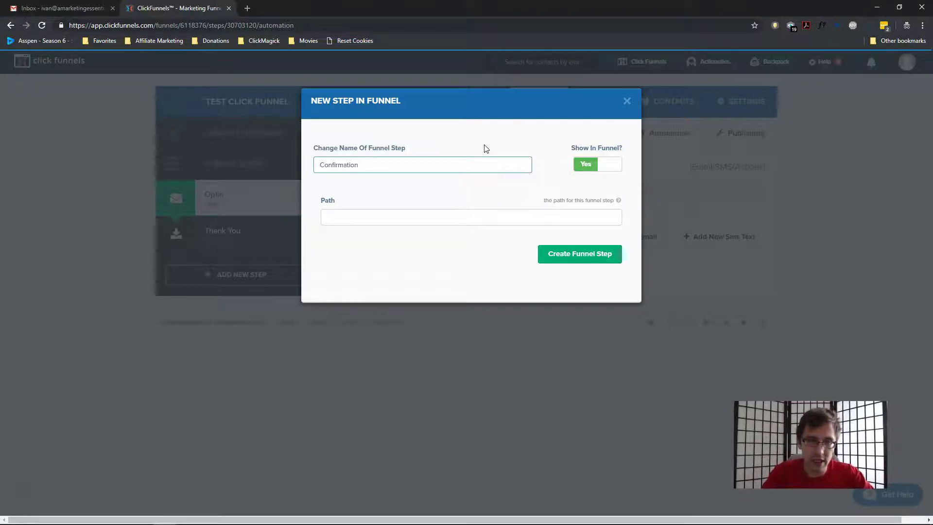
{"action": "type", "text": " Page"}
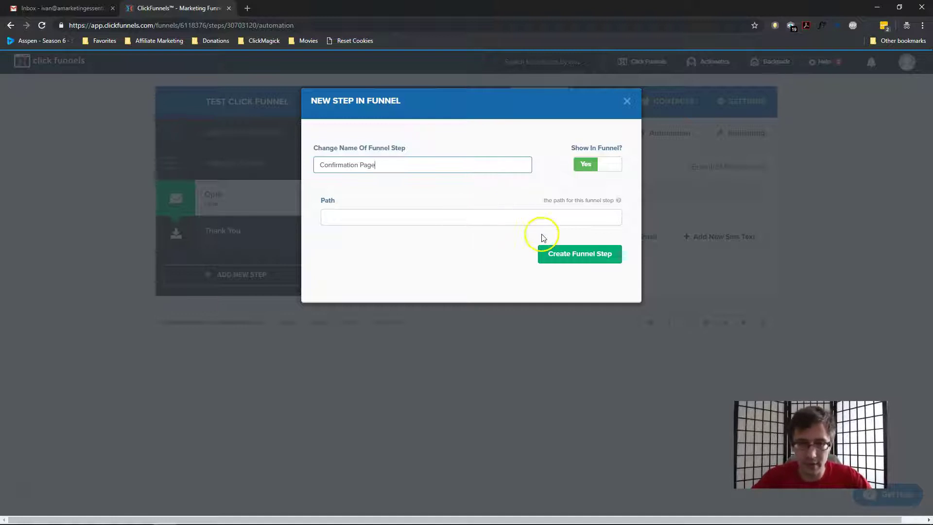
{"action": "left_click", "coordinate": [559, 259]}
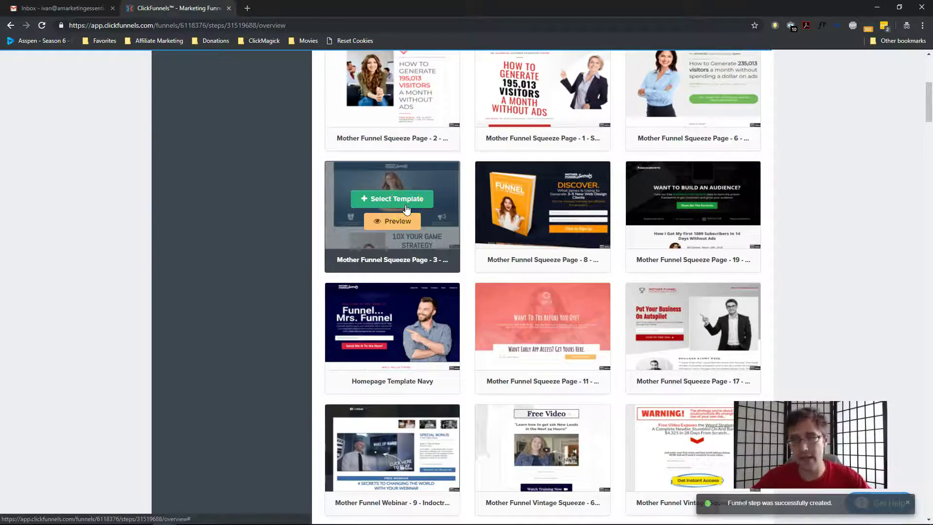
Choose the Mother Funnel Squeeze Page 17 template for the Confirmation Page step
{"action": "scroll", "coordinate": [544, 252], "scroll_direction": "down", "scroll_amount": 5}
{"action": "left_click", "coordinate": [389, 258]}
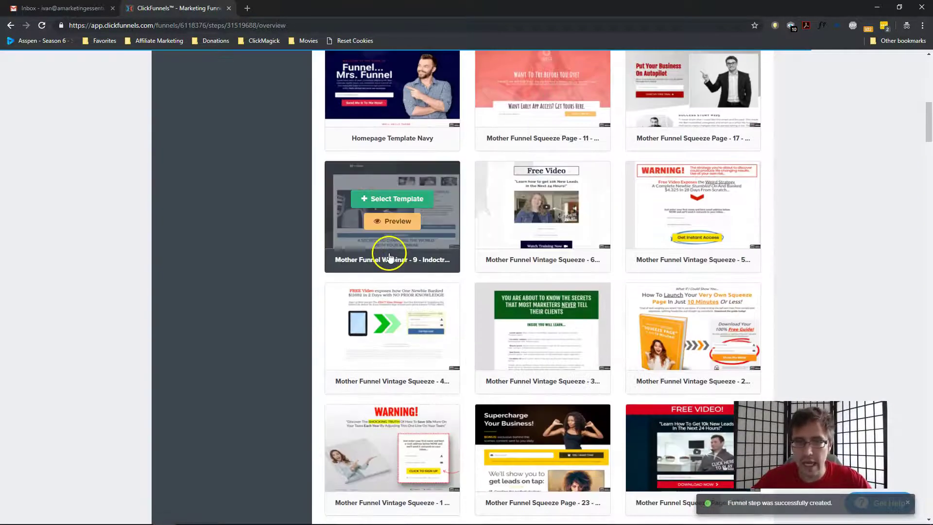
{"action": "scroll", "coordinate": [389, 258], "scroll_direction": "up", "scroll_amount": 1}
{"action": "scroll", "coordinate": [432, 253], "scroll_direction": "up", "scroll_amount": 1}
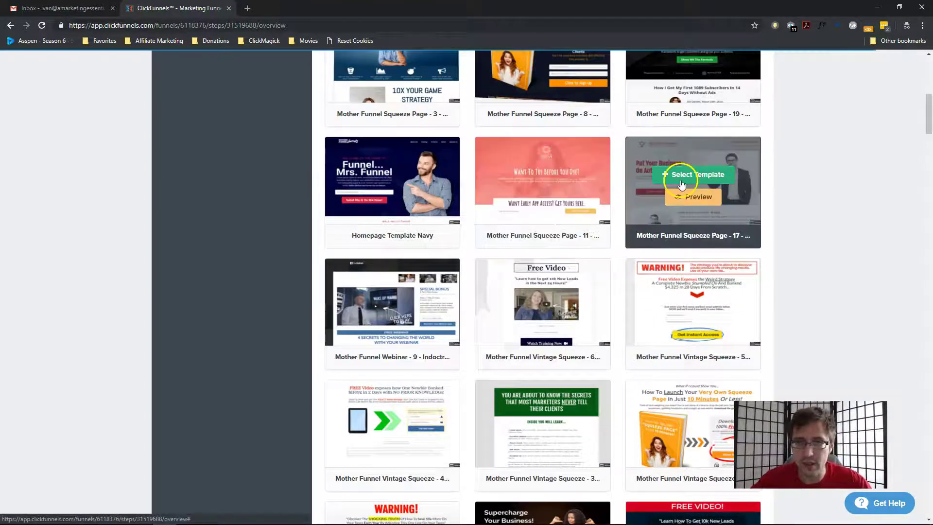
{"action": "left_click", "coordinate": [682, 182]}
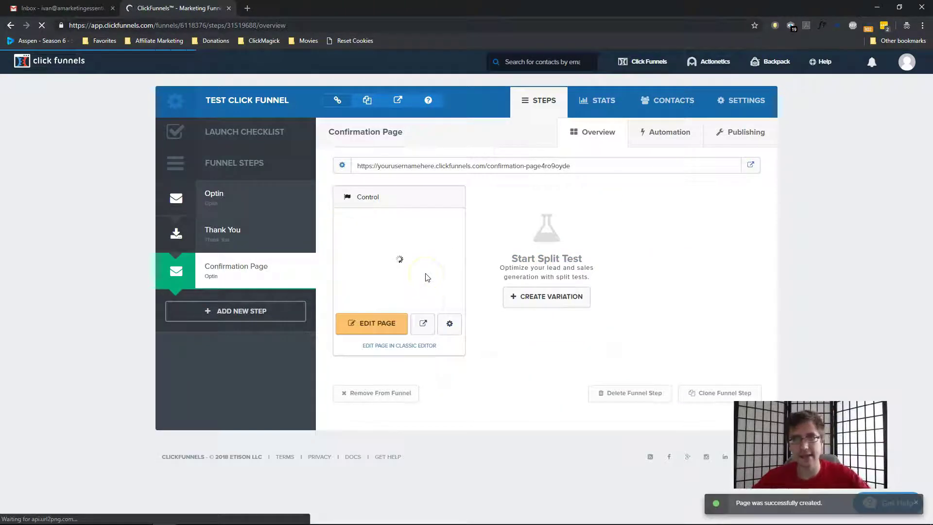
Edit the Confirmation Page and delete the hero photo of the man
{"action": "left_click", "coordinate": [358, 329]}
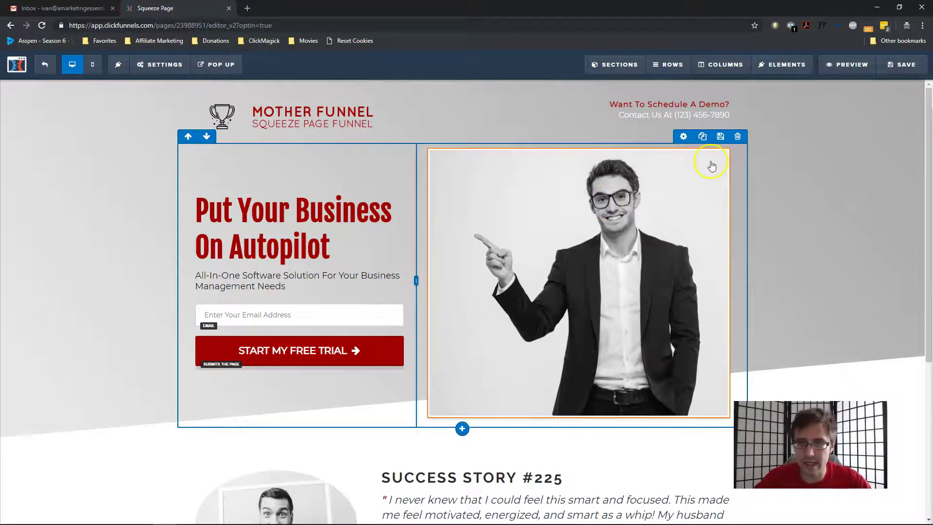
{"action": "left_click", "coordinate": [723, 142]}
{"action": "left_click", "coordinate": [522, 84]}
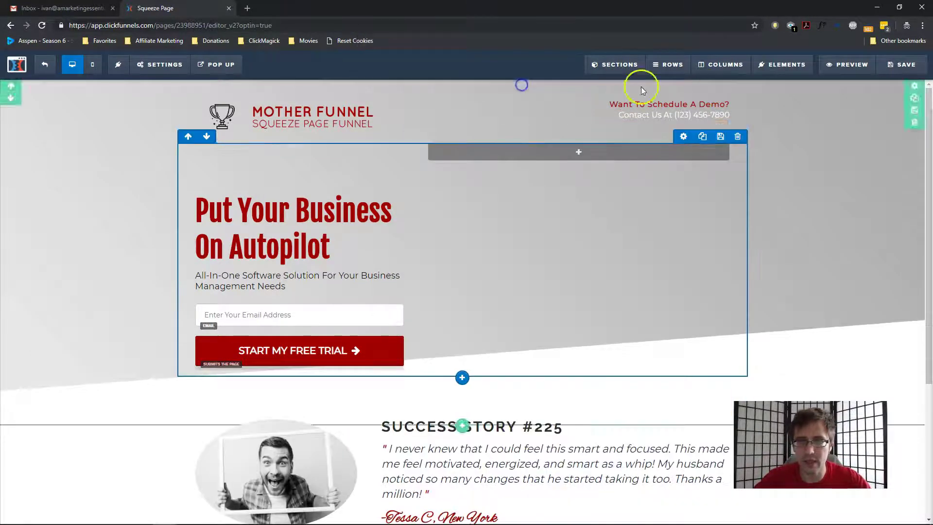
Change the headline to 'Hey, please confirm your subscription down below' and widen its column
{"action": "triple_click", "coordinate": [242, 216]}
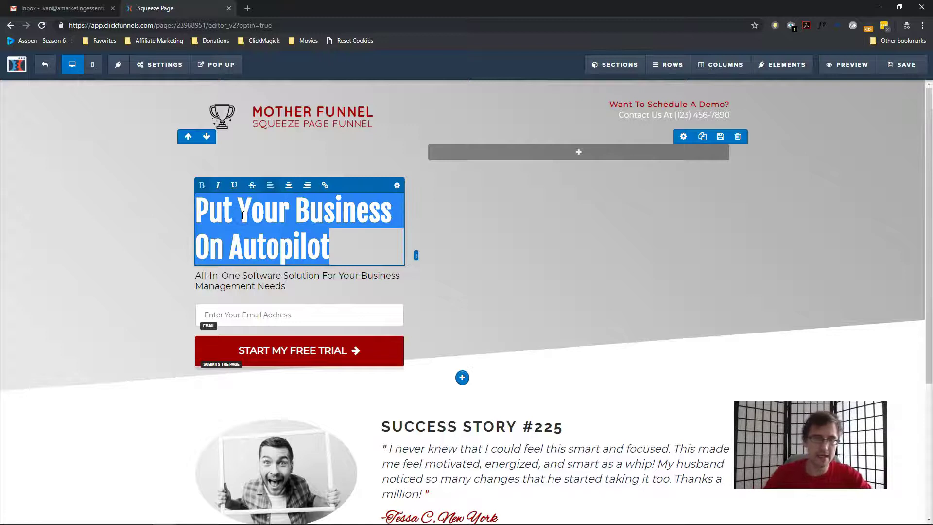
{"action": "type", "text": "Hey, please conf"}
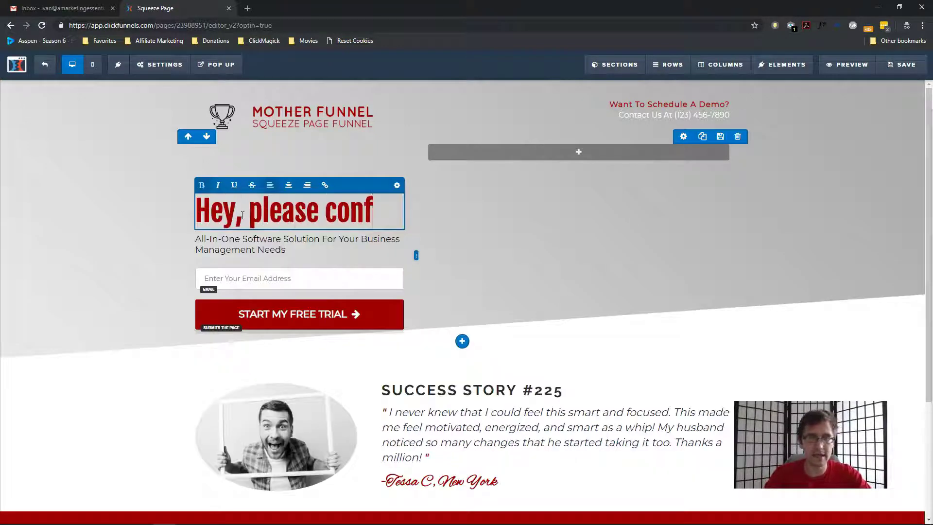
{"action": "type", "text": "irm your sub"}
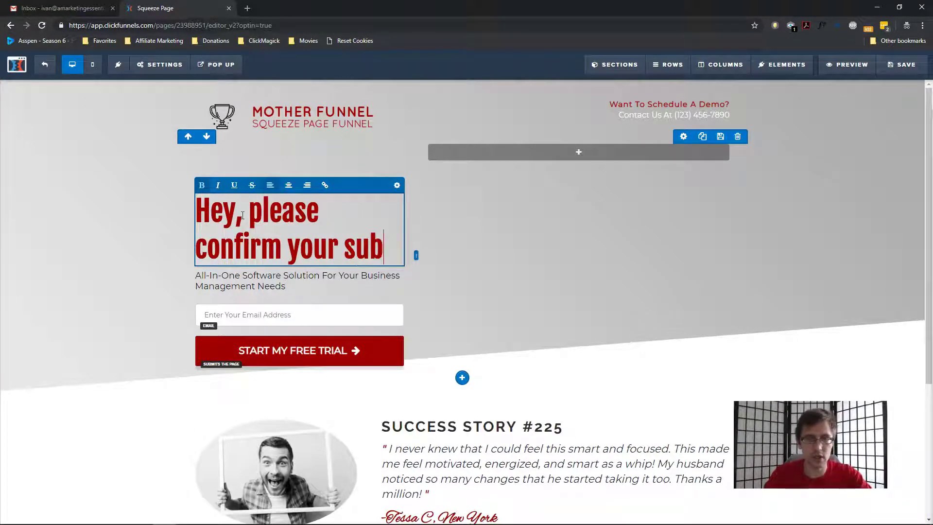
{"action": "type", "text": "scti"}
{"action": "key", "text": "BackSpace"}
{"action": "key", "text": "BackSpace"}
{"action": "key", "text": "BackSpace"}
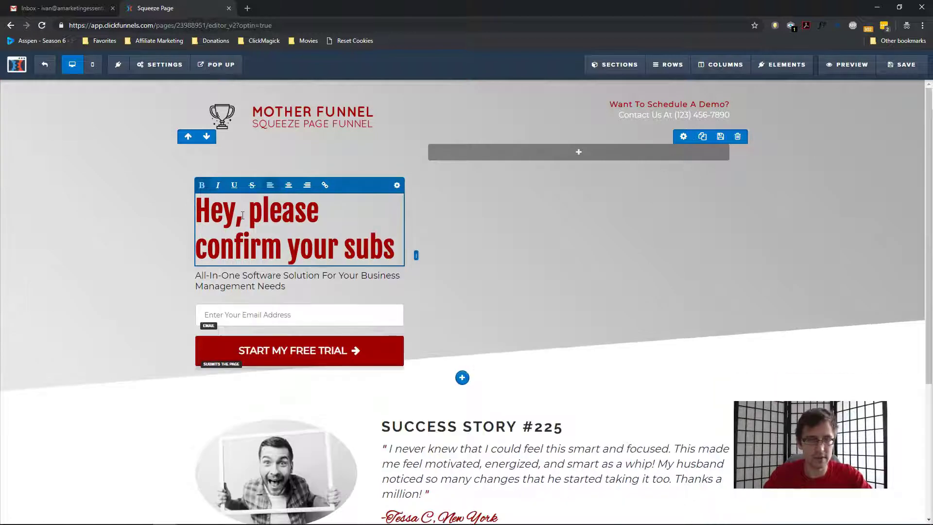
{"action": "type", "text": "cription down "}
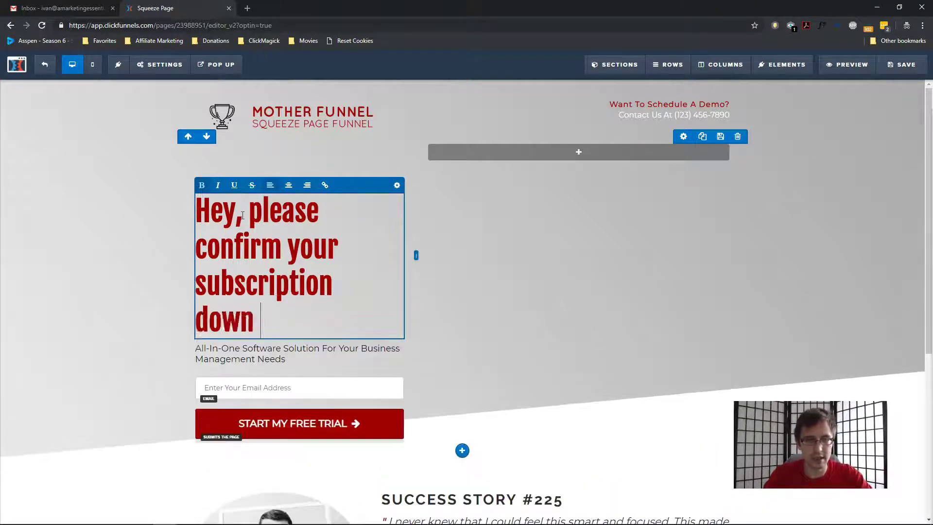
{"action": "type", "text": "below"}
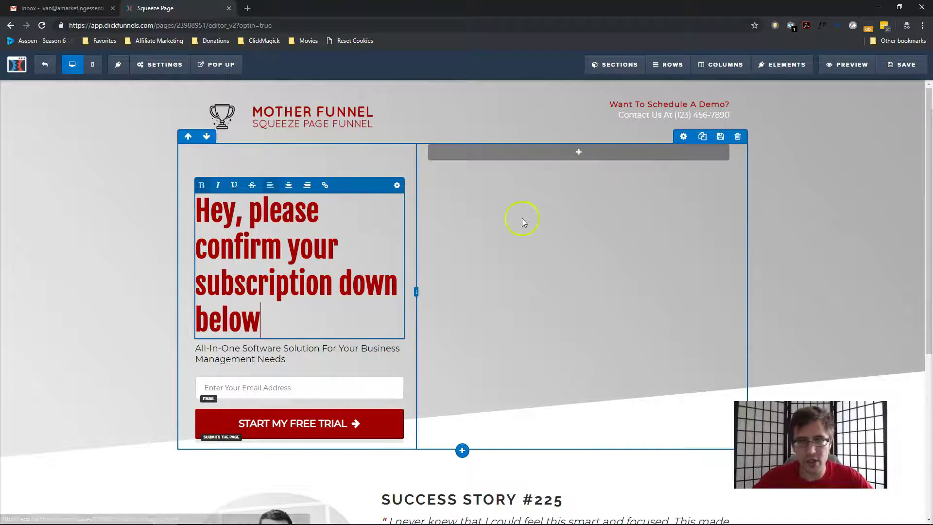
{"action": "left_click_drag", "start_coordinate": [416, 291], "coordinate": [696, 279]}
Stretch the headline column nearly full width and delete the Success Story and red statistics sections
{"action": "left_click", "coordinate": [774, 280]}
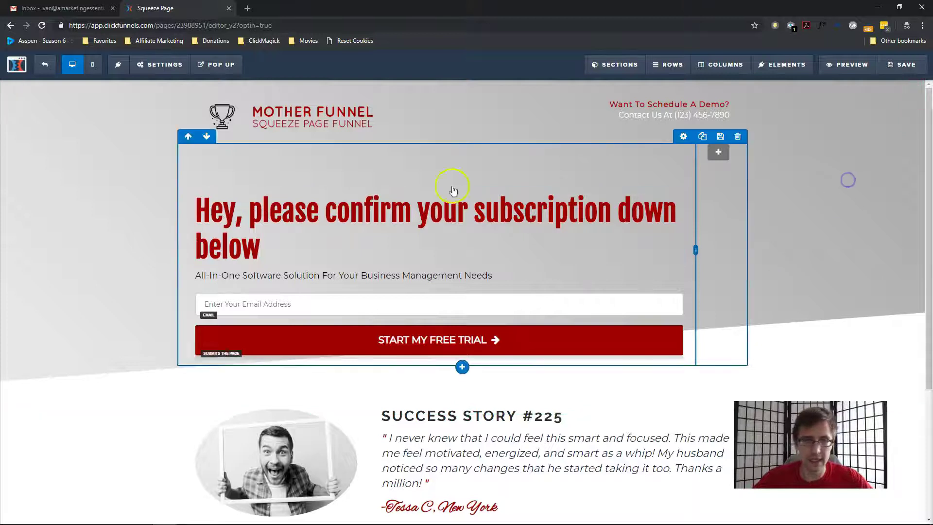
{"action": "scroll", "coordinate": [571, 354], "scroll_direction": "down", "scroll_amount": 4}
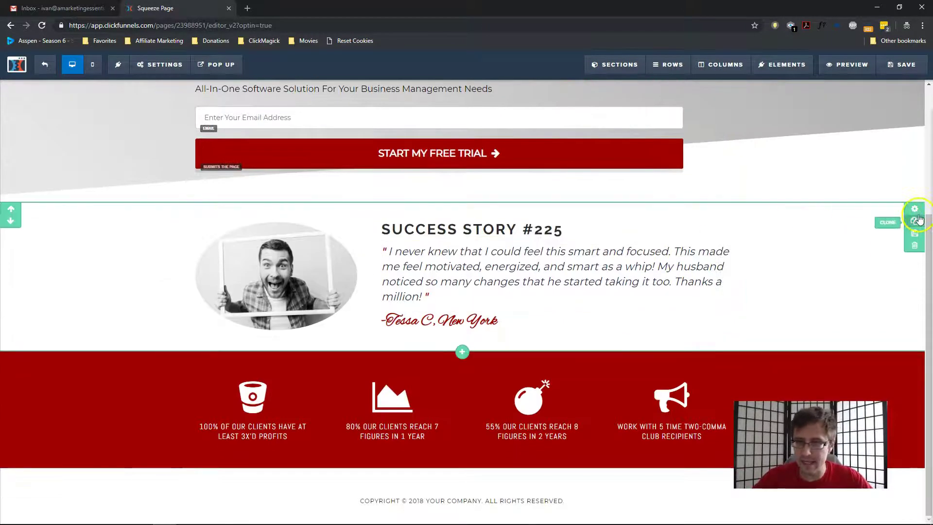
{"action": "left_click", "coordinate": [914, 244]}
{"action": "left_click", "coordinate": [515, 80]}
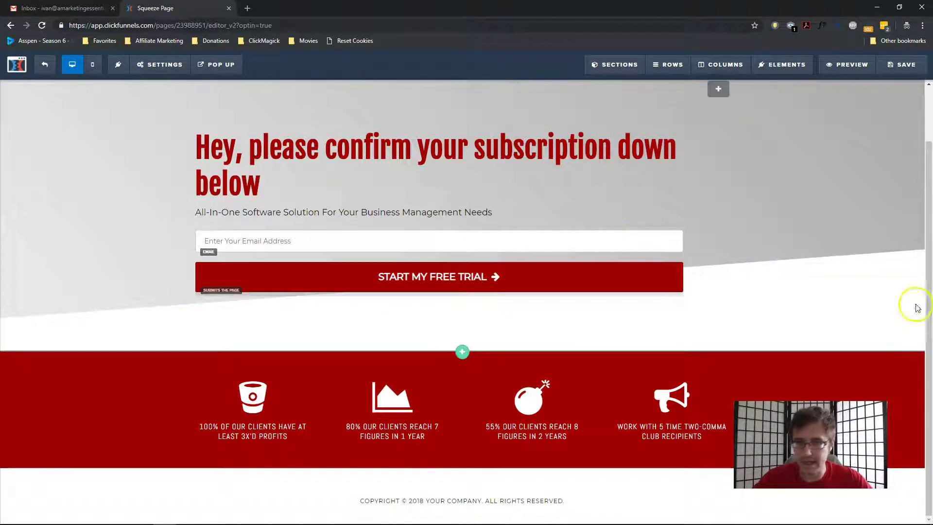
{"action": "left_click", "coordinate": [915, 393]}
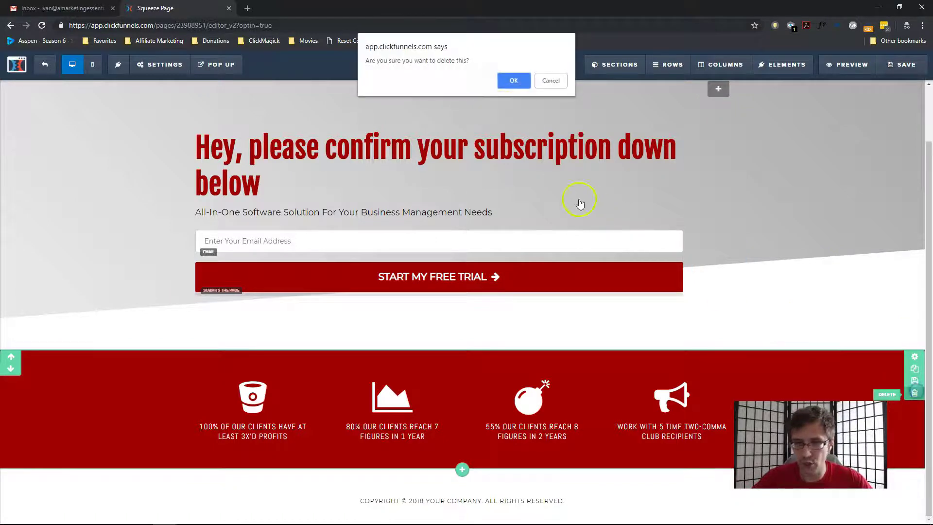
{"action": "left_click", "coordinate": [514, 79]}
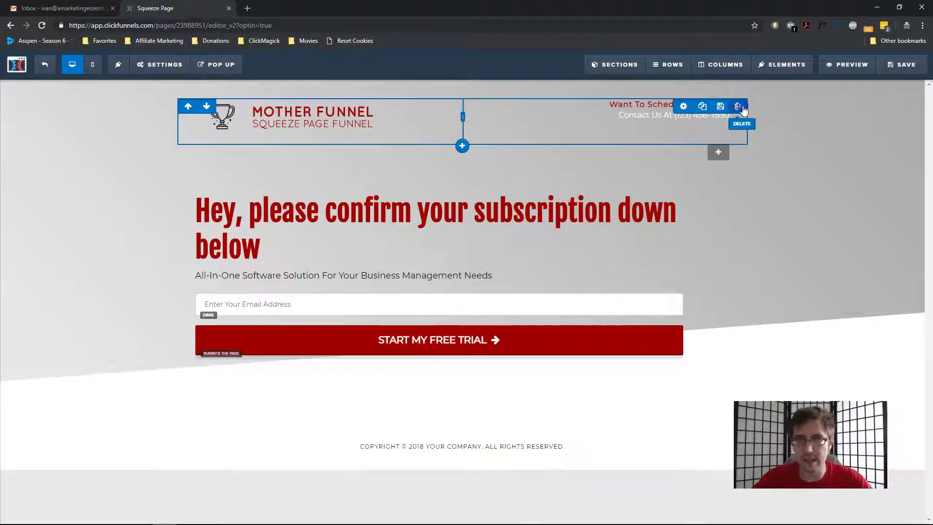
Delete the logo and contact header row and the subheadline
{"action": "left_click", "coordinate": [738, 107]}
{"action": "left_click", "coordinate": [512, 79]}
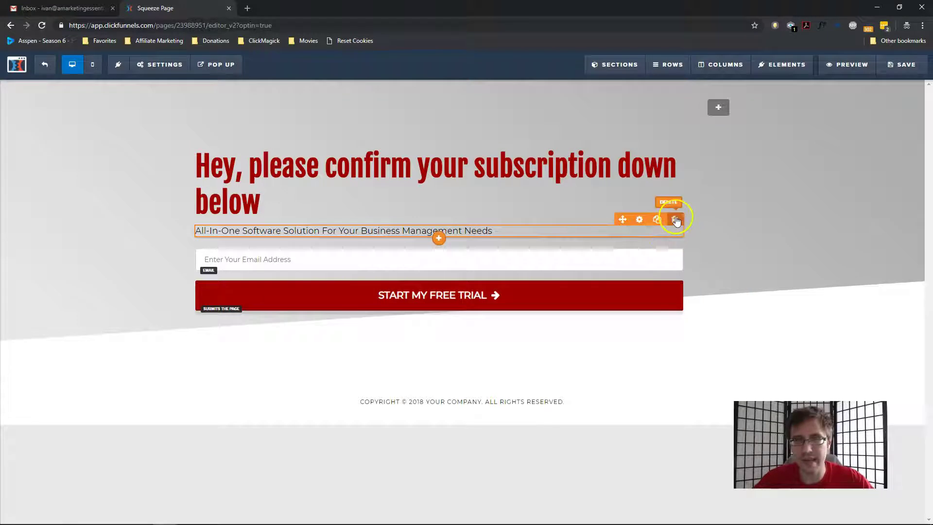
{"action": "left_click", "coordinate": [676, 219]}
{"action": "left_click", "coordinate": [518, 77]}
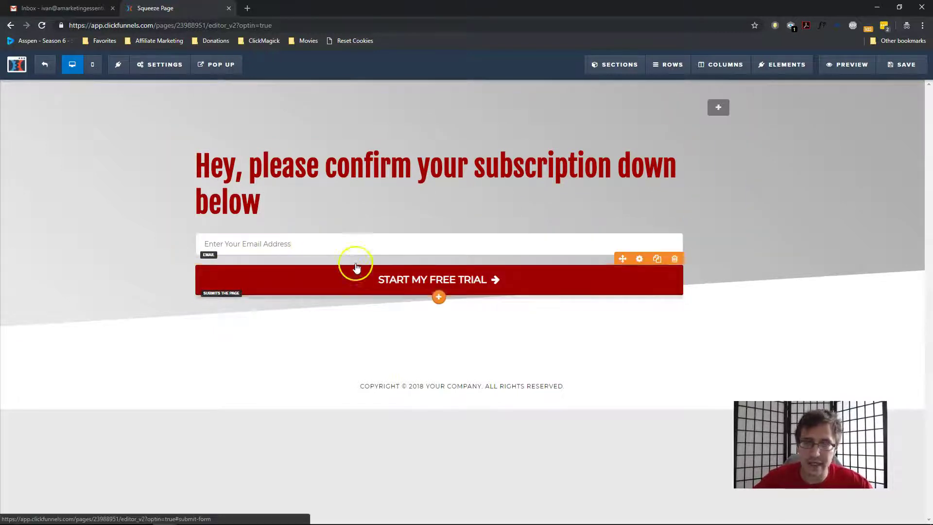
Save the edited Confirmation Page, reviewing the headline and Start My Free Trial button
{"action": "left_click", "coordinate": [901, 64]}
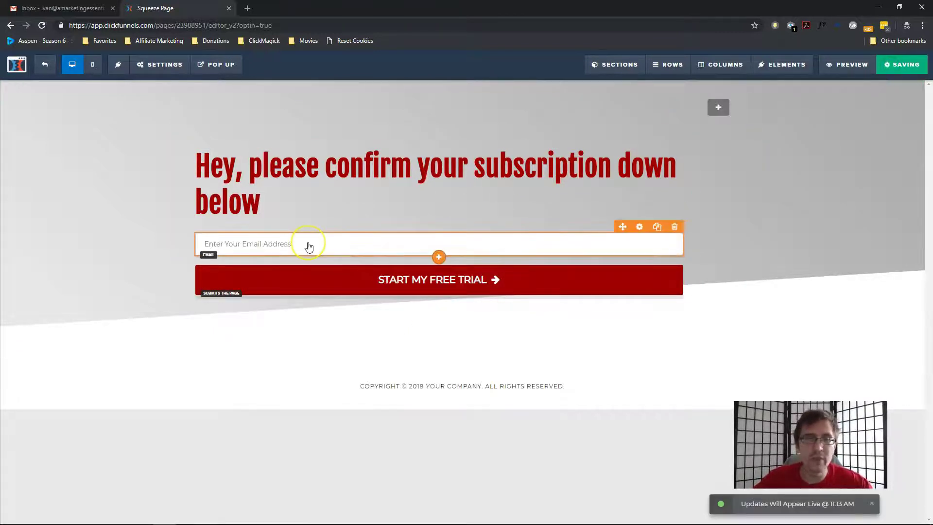
{"action": "left_click", "coordinate": [214, 221]}
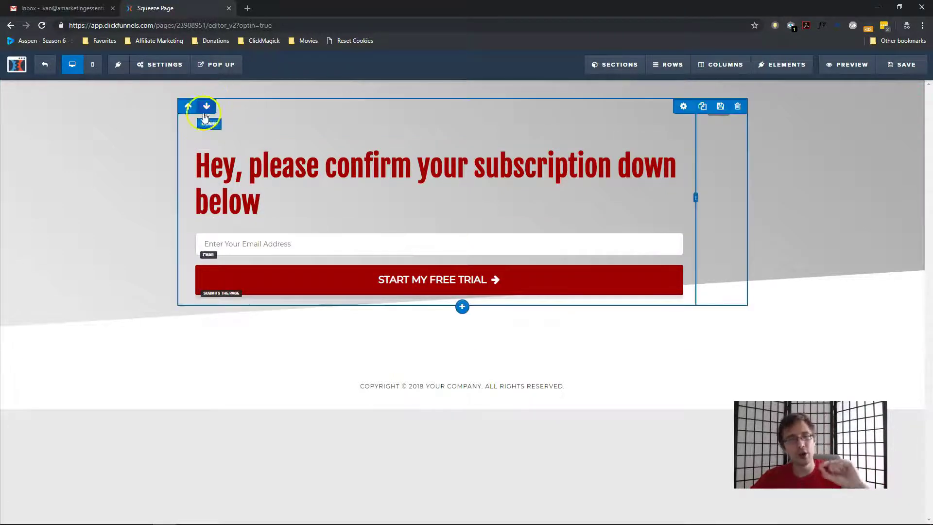
{"action": "left_click", "coordinate": [255, 279]}
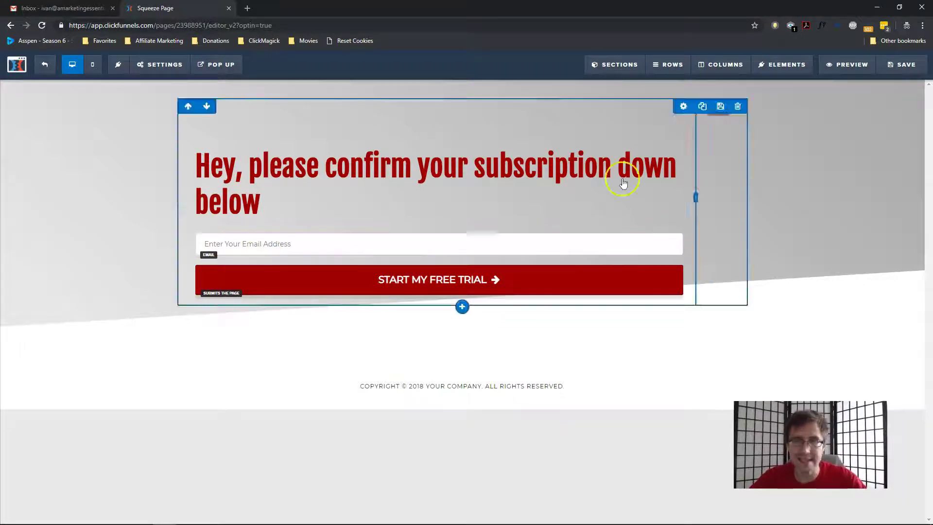
{"action": "left_click", "coordinate": [902, 65]}
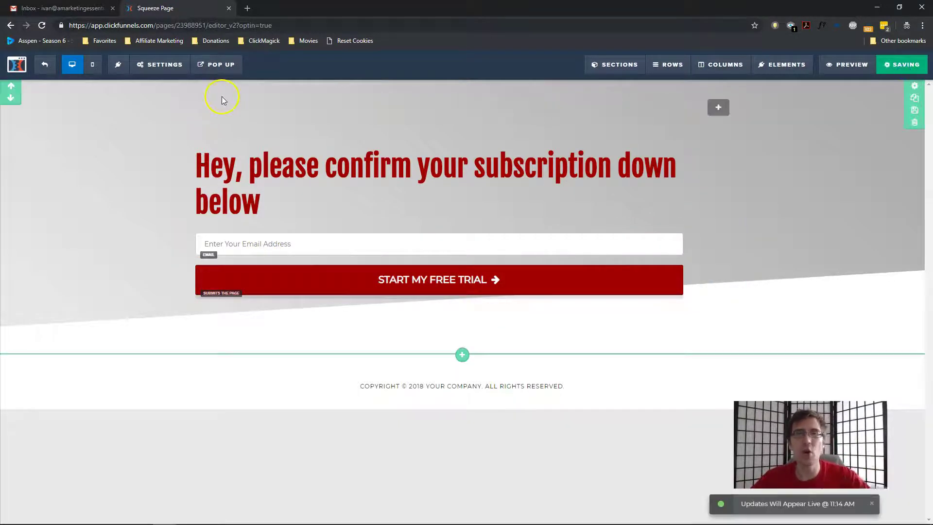
Check the page's email integration settings, then exit the editor back to the funnel
{"action": "left_click", "coordinate": [162, 64]}
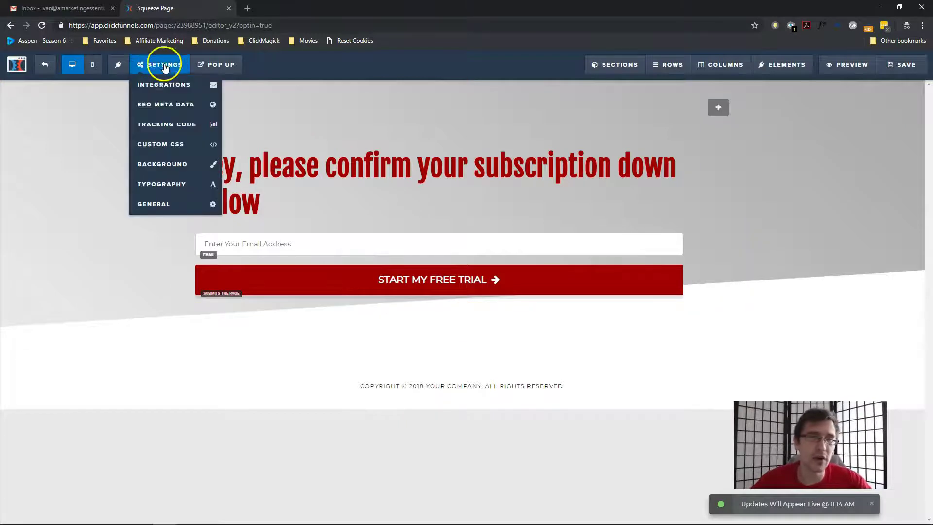
{"action": "left_click", "coordinate": [156, 84]}
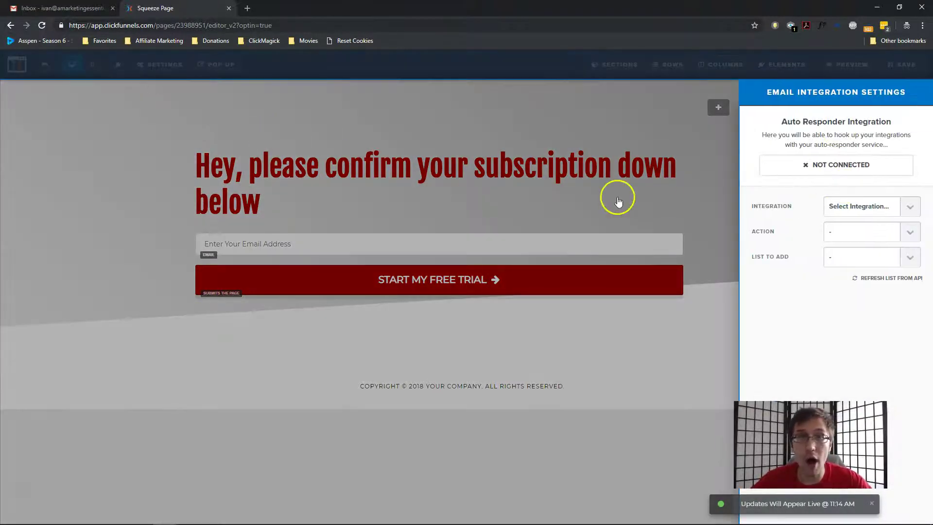
{"action": "left_click", "coordinate": [504, 211]}
{"action": "left_click", "coordinate": [45, 69]}
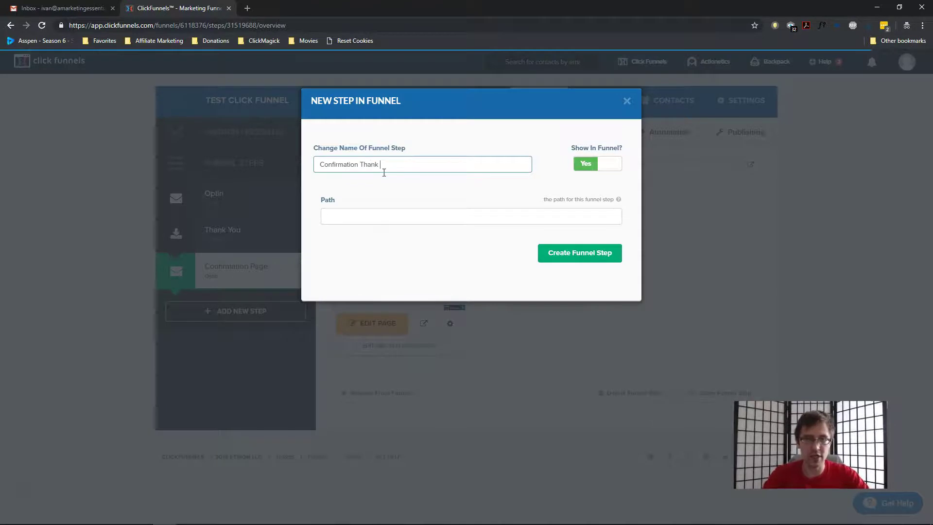
Create the 'Confirmation Thank You Page' step from a Thank You template, then go to the Optin step
{"action": "left_click", "coordinate": [559, 251]}
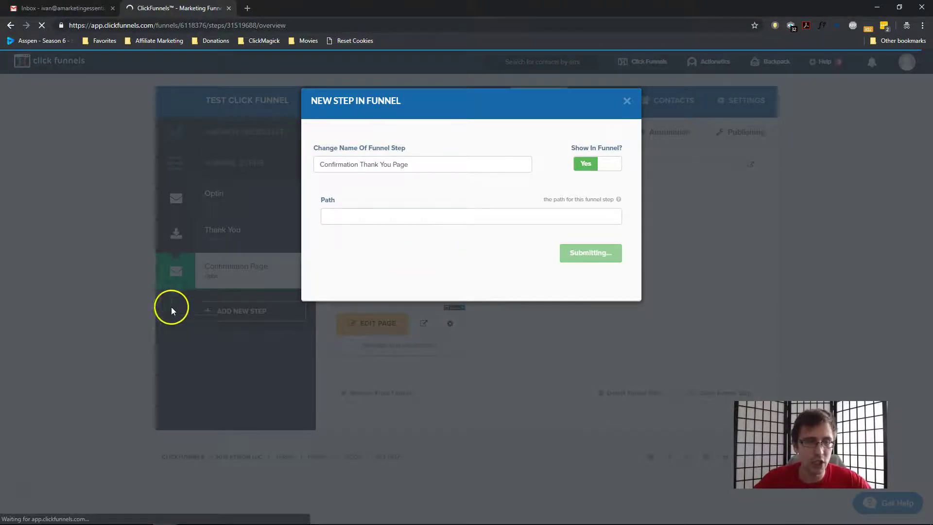
{"action": "scroll", "coordinate": [573, 323], "scroll_direction": "down", "scroll_amount": 1}
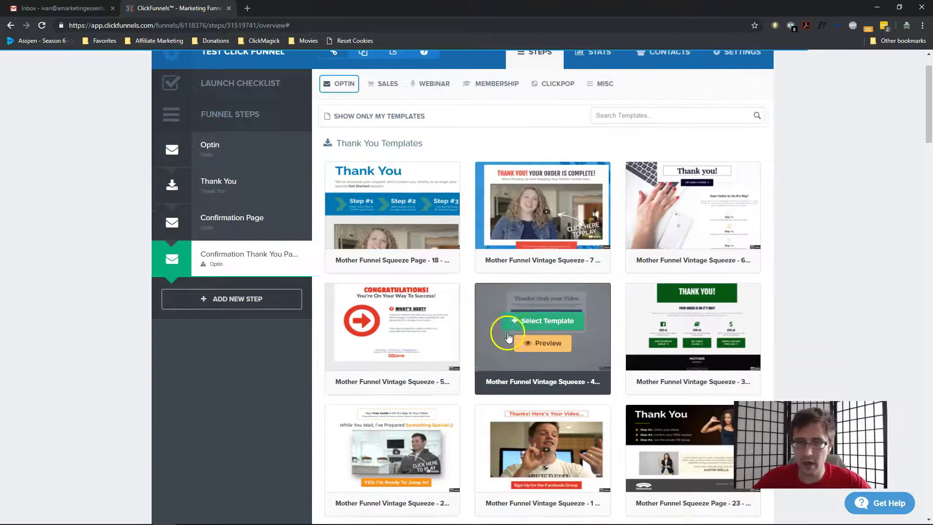
{"action": "scroll", "coordinate": [602, 322], "scroll_direction": "up", "scroll_amount": 1}
{"action": "left_click", "coordinate": [664, 246]}
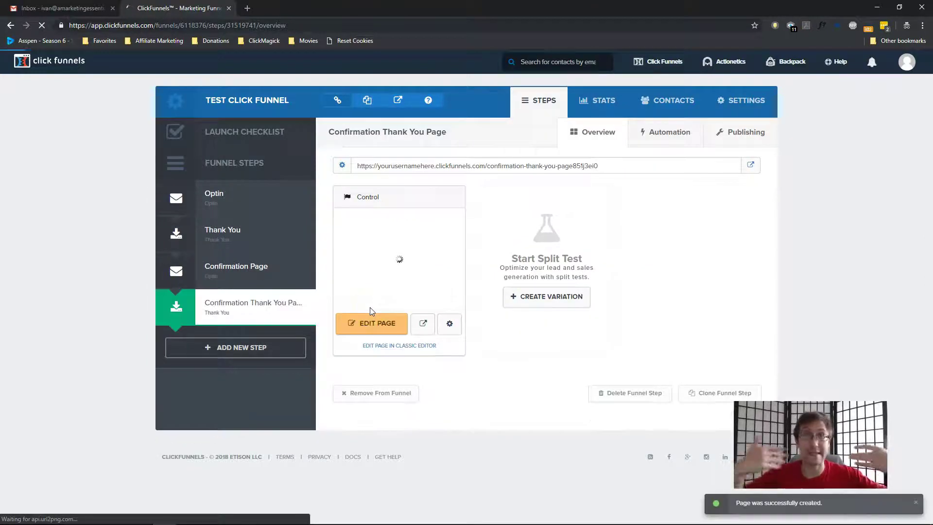
{"action": "left_click", "coordinate": [216, 273]}
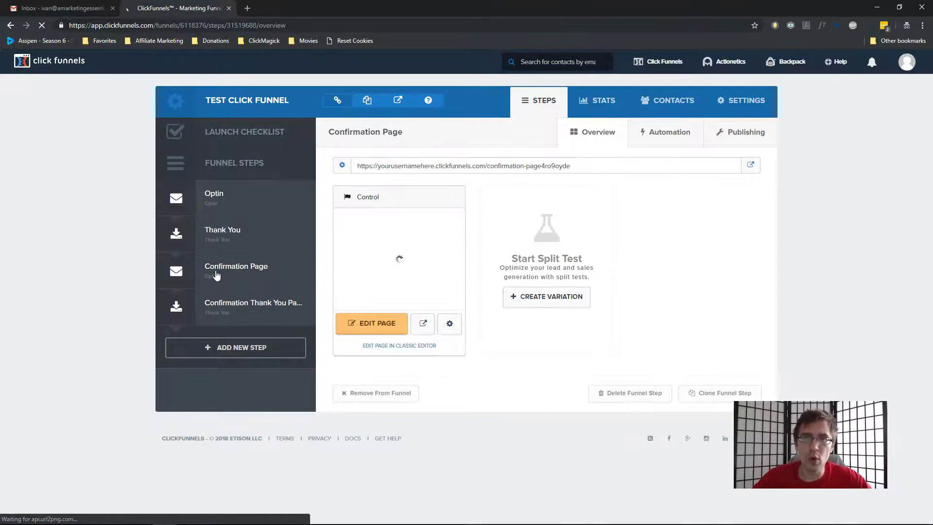
{"action": "left_click", "coordinate": [251, 200]}
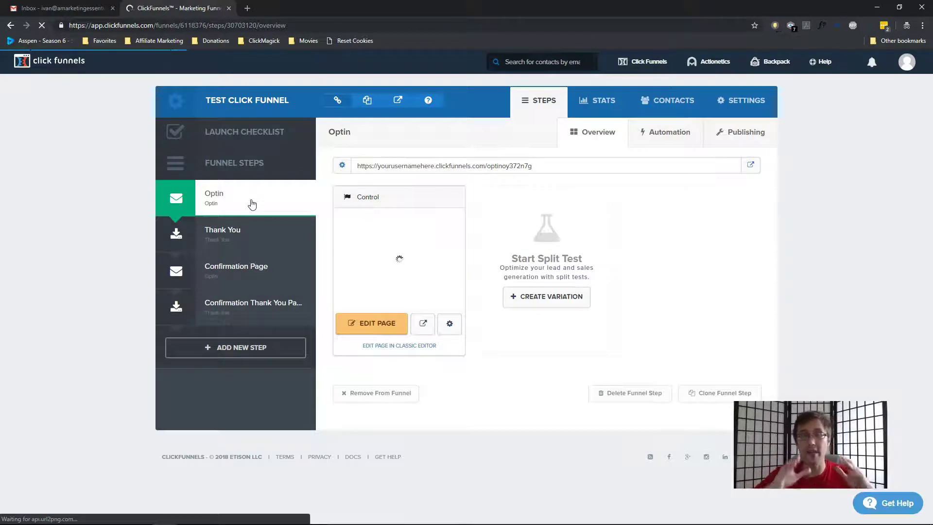
On the Optin Automation tab, inspect a new funnel action's list choices and close it unsaved
{"action": "left_click", "coordinate": [663, 135]}
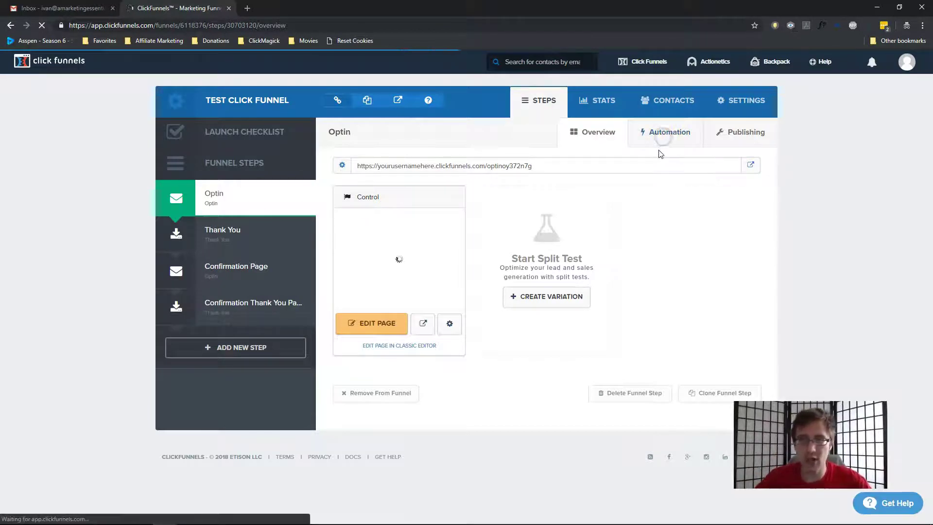
{"action": "left_click", "coordinate": [536, 236]}
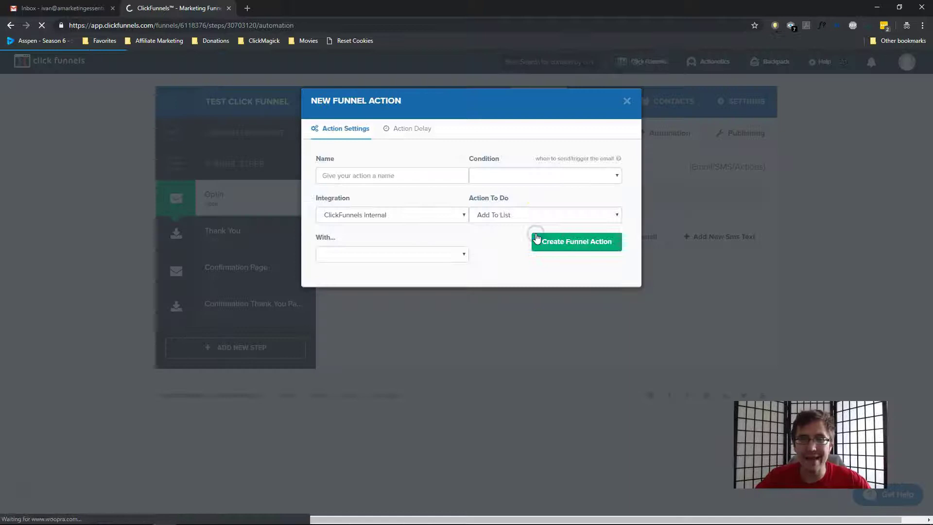
{"action": "left_click", "coordinate": [350, 253]}
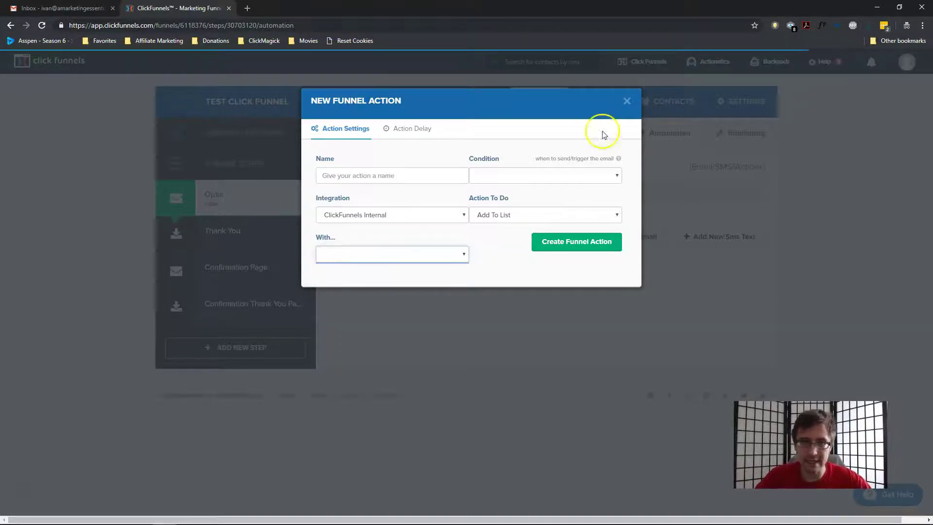
{"action": "left_click", "coordinate": [627, 101]}
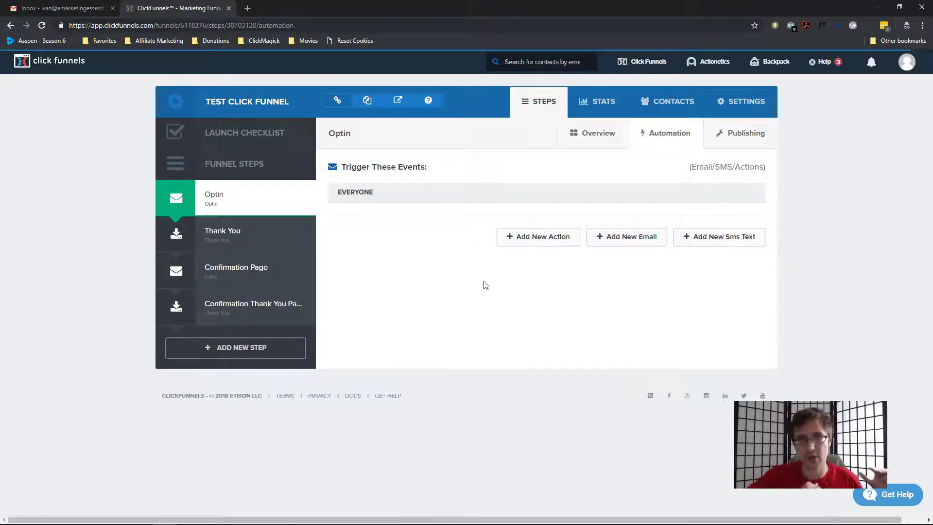
Select and copy the Confirmation Page step's URL, then return to the Optin step
{"action": "left_click", "coordinate": [256, 271]}
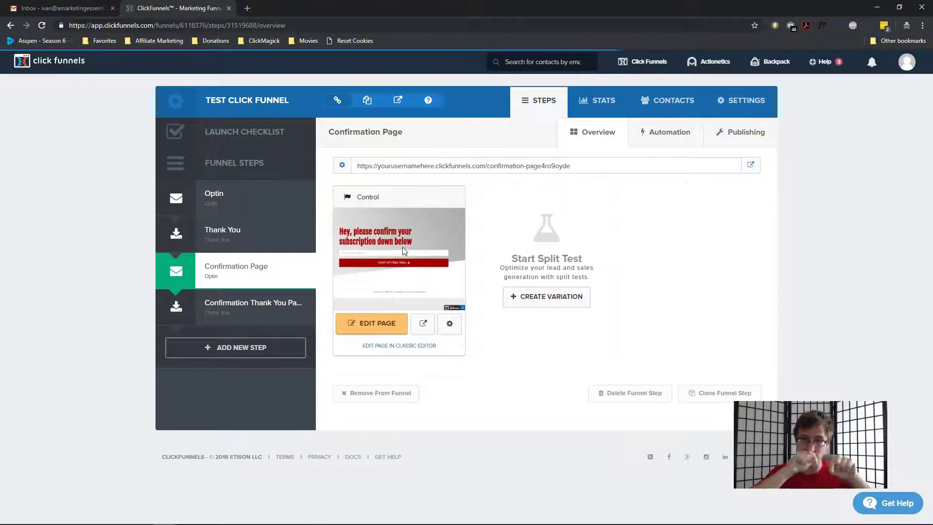
{"action": "left_click", "coordinate": [571, 166]}
{"action": "left_click_drag", "start_coordinate": [571, 166], "coordinate": [446, 154]}
{"action": "left_click", "coordinate": [266, 204]}
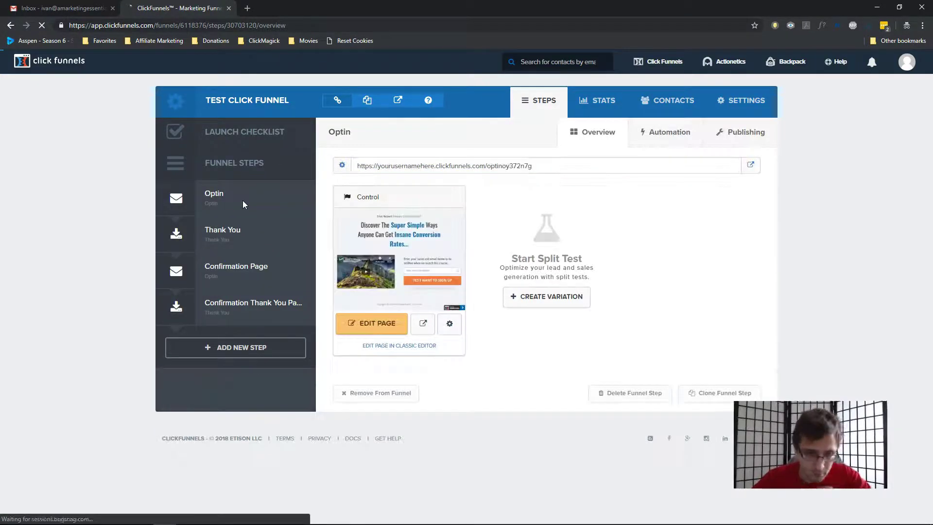
Start a new Optin email with the sender's name, subject 'Urgent', sent to everyone
{"action": "left_click", "coordinate": [667, 138]}
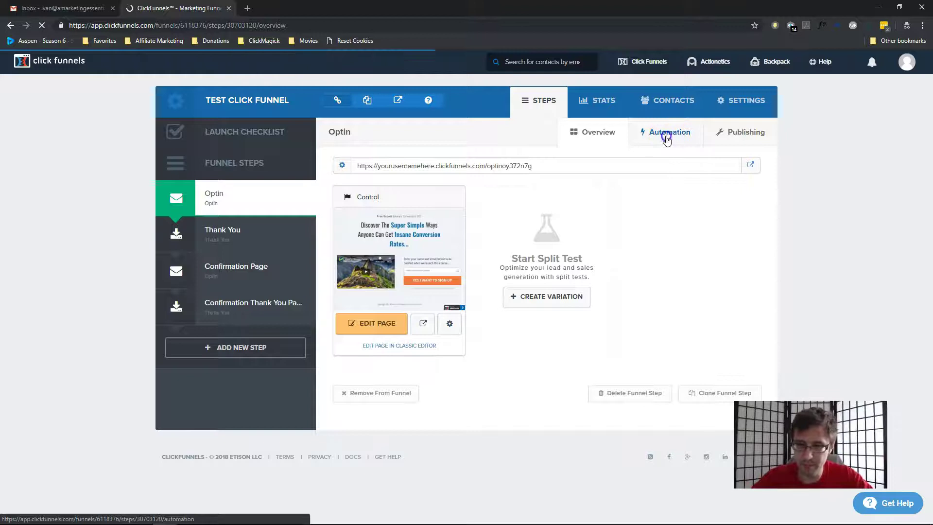
{"action": "left_click", "coordinate": [621, 192]}
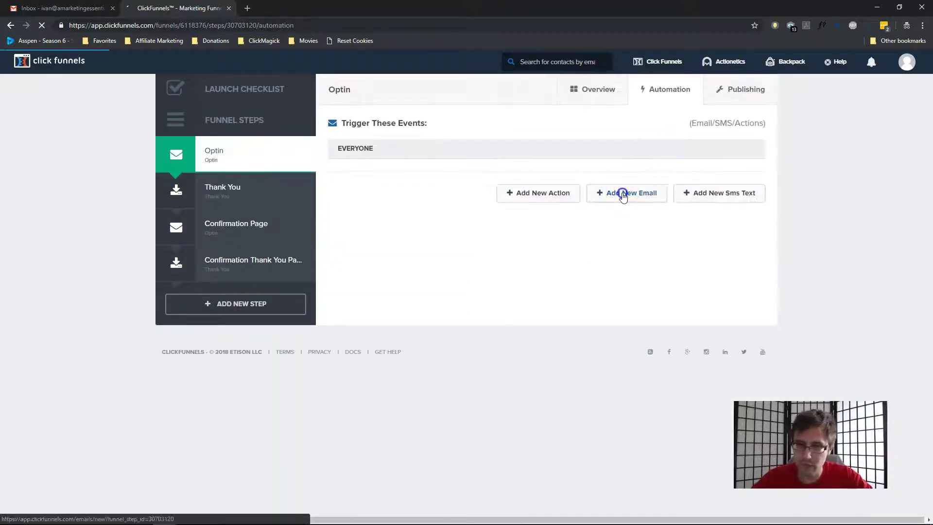
{"action": "left_click", "coordinate": [363, 170]}
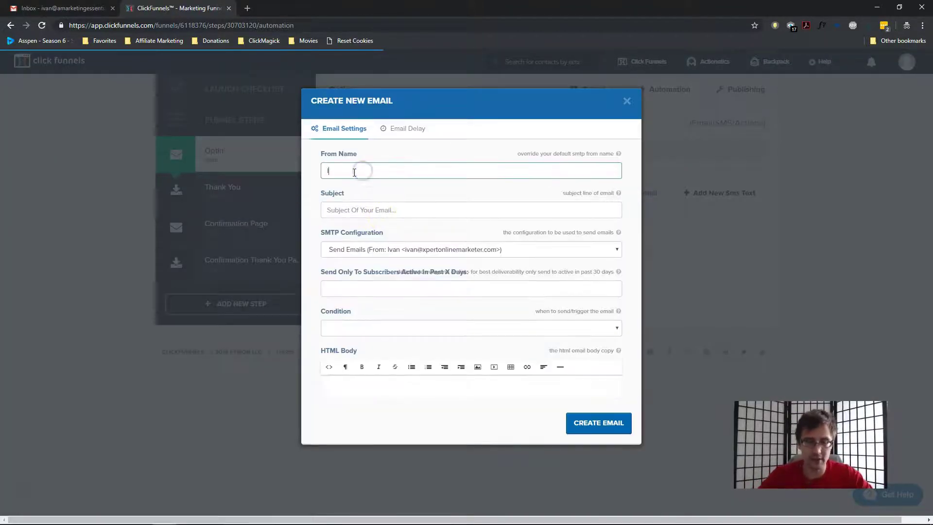
{"action": "type", "text": "Ivan"}
{"action": "key", "text": "Tab"}
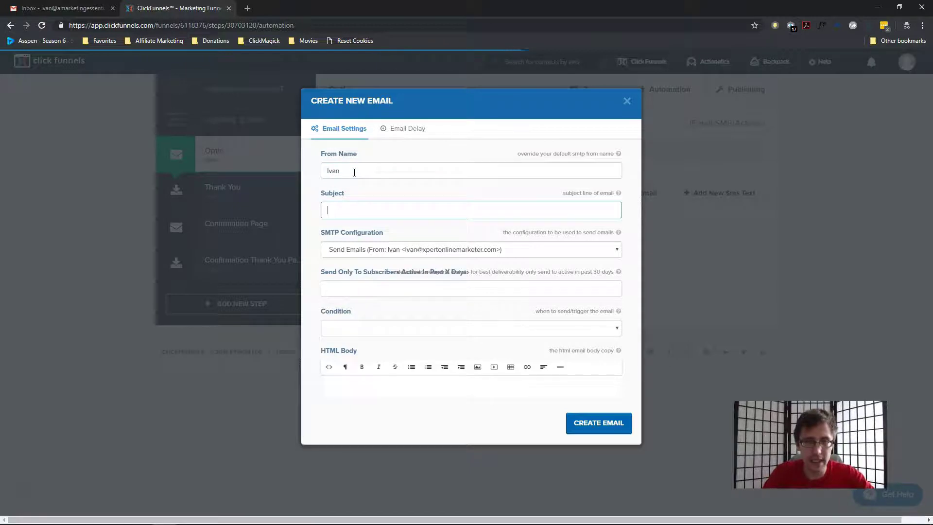
{"action": "type", "text": "Urgent: Confirmation required"}
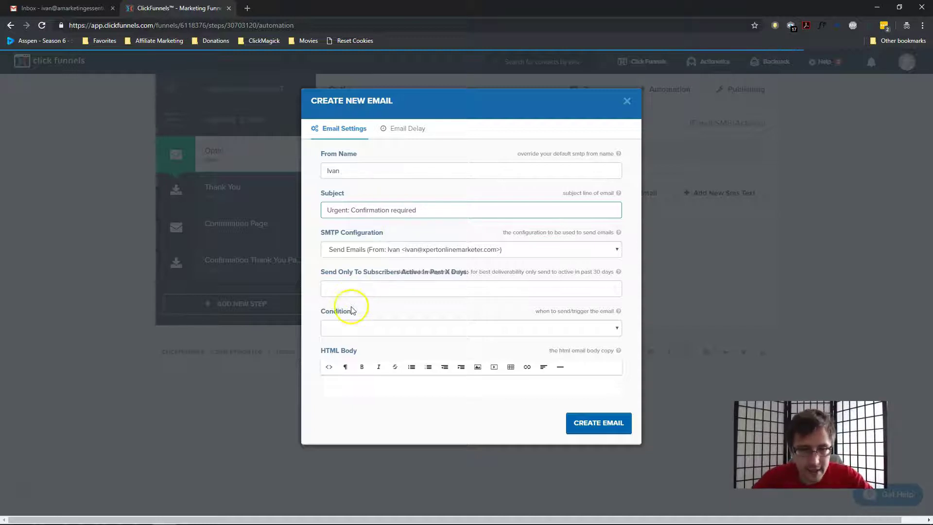
{"action": "left_click", "coordinate": [344, 327]}
{"action": "left_click", "coordinate": [333, 350]}
Write a body asking subscribers to confirm via the pasted Confirmation Page link, then create the email
{"action": "left_click", "coordinate": [342, 388]}
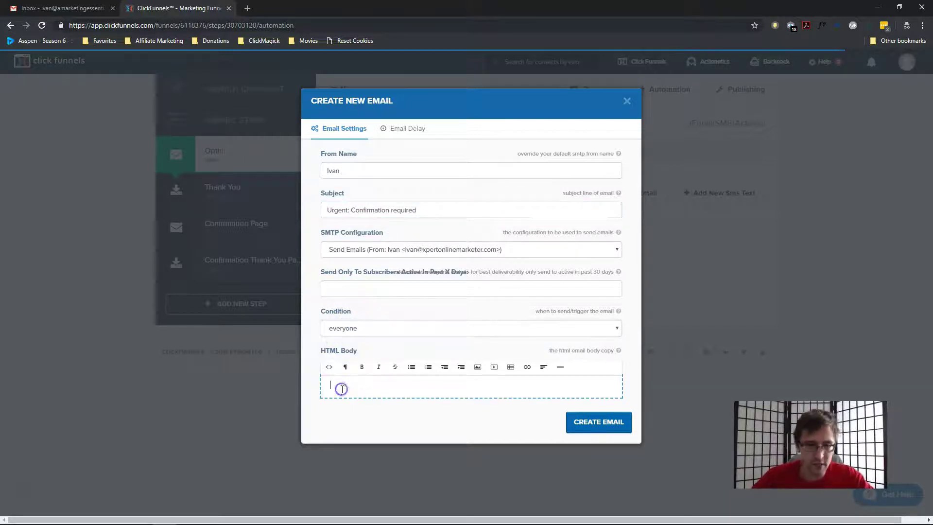
{"action": "type", "text": "Hey there"}
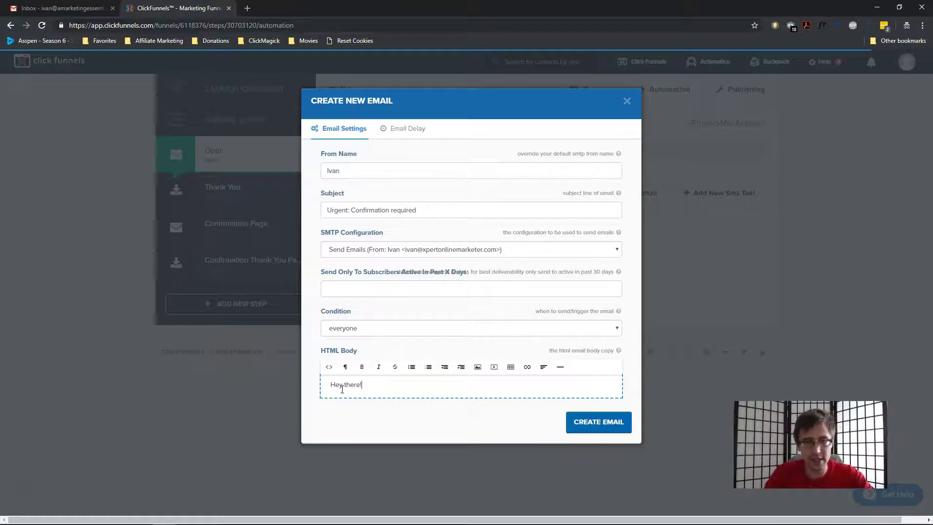
{"action": "type", "text": "!"}
{"action": "key", "text": "Return"}
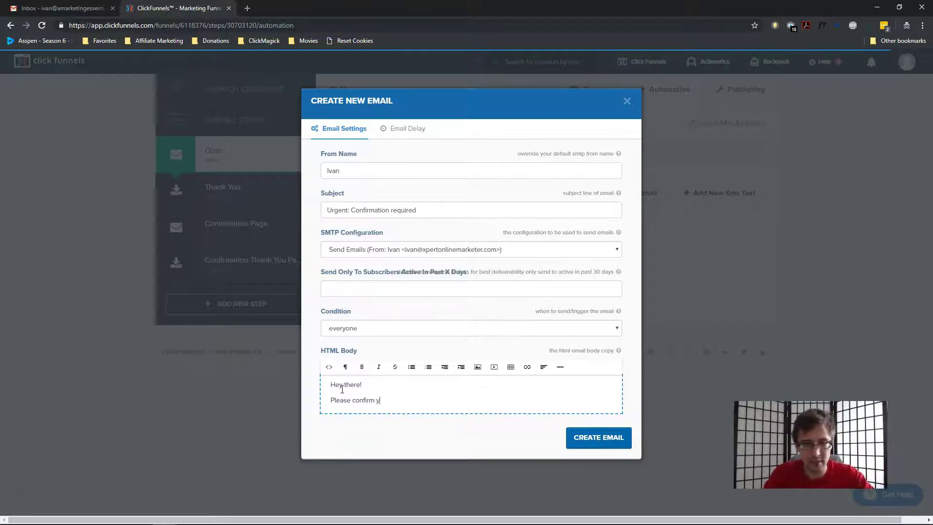
{"action": "type", "text": "Please confirm your subscription by "}
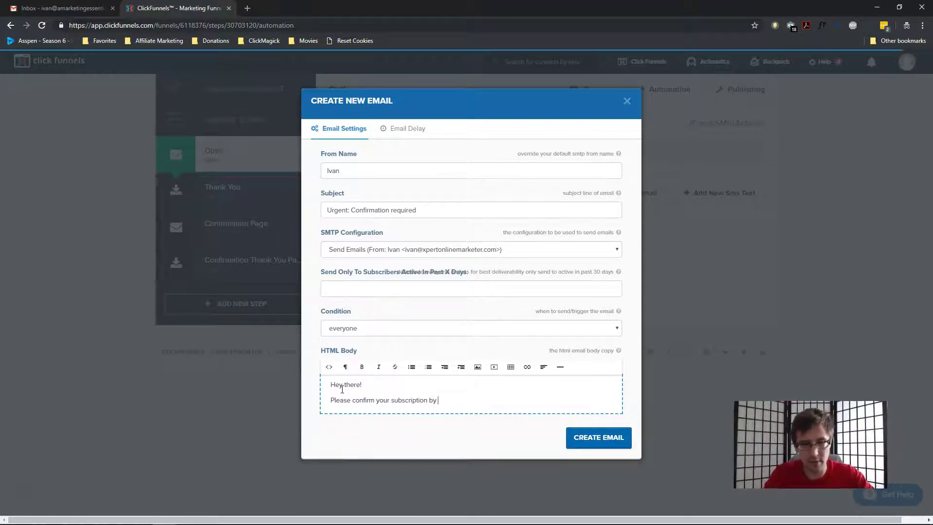
{"action": "type", "text": "clicking the link below"}
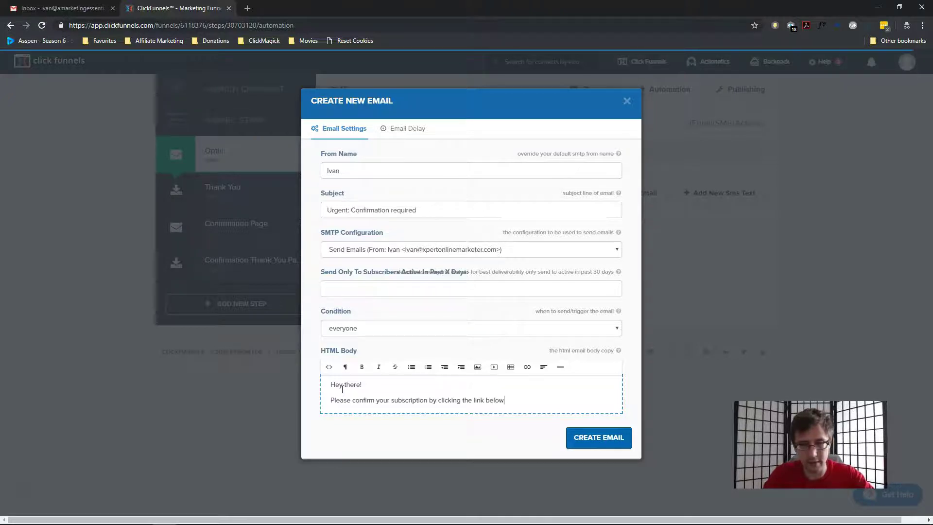
{"action": "type", "text": ":"}
{"action": "key", "text": "Return"}
{"action": "key", "text": "ctrl+v"}
{"action": "key", "text": "Return"}
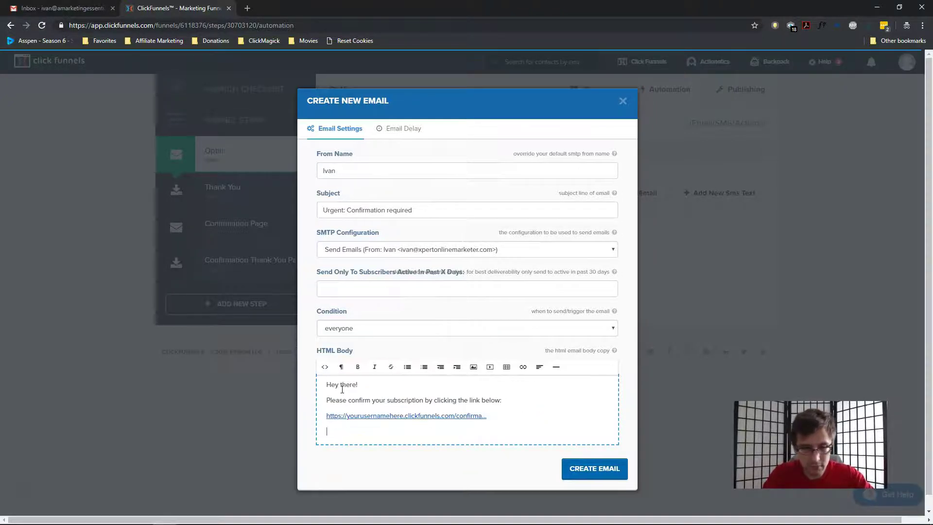
{"action": "type", "text": "Thanks and see you soo"}
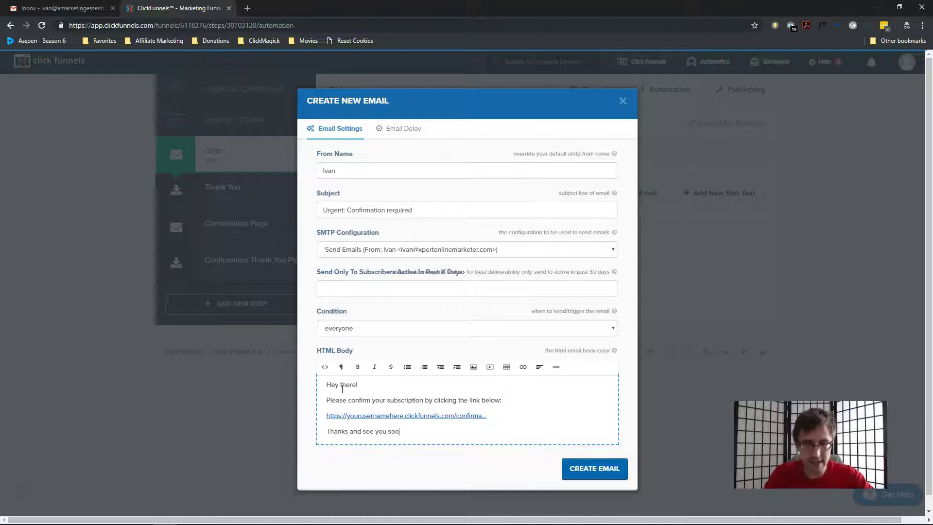
{"action": "type", "text": "n!"}
{"action": "key", "text": "Return"}
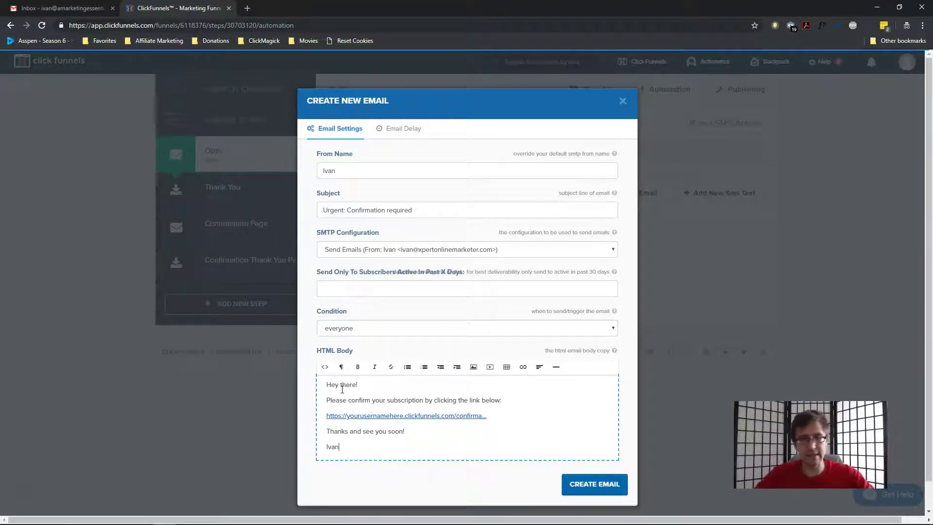
{"action": "left_click", "coordinate": [597, 493]}
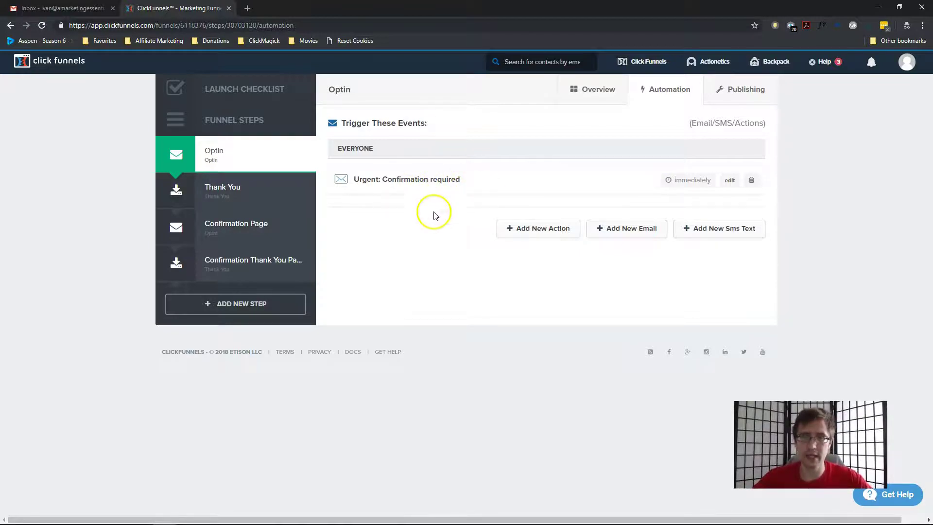
Go back to the Optin step's overview with its page preview and optin URL
{"action": "left_click", "coordinate": [227, 161]}
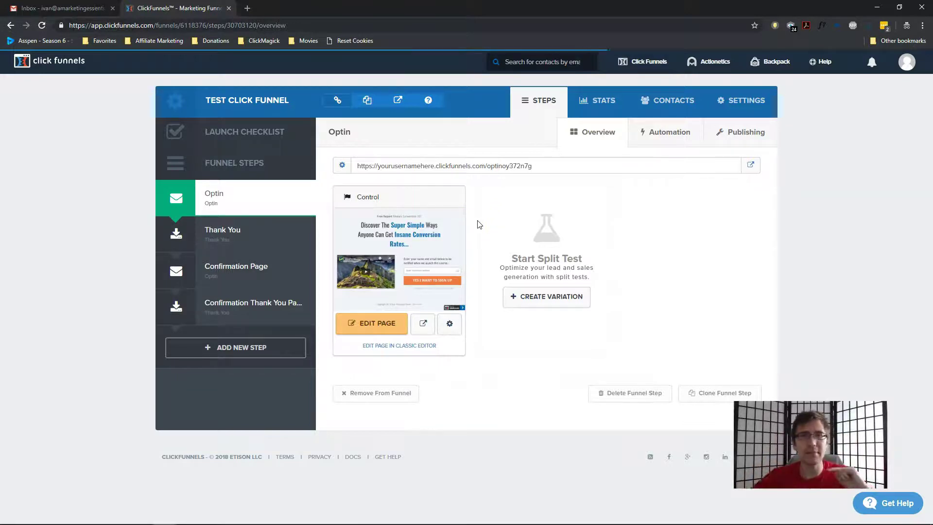
On the Confirmation Page step, create a 'Confirmation' action for everyone that adds subscribers to a list
{"action": "left_click", "coordinate": [258, 266]}
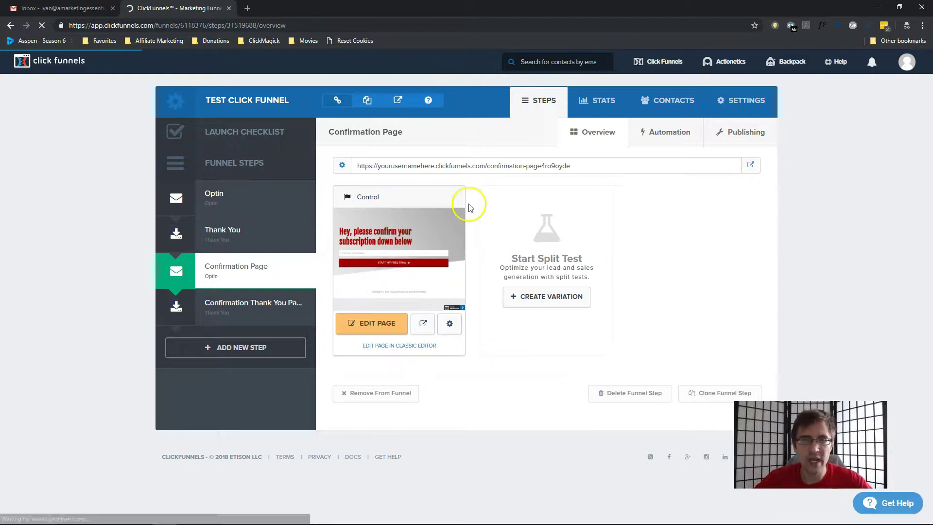
{"action": "left_click", "coordinate": [659, 137]}
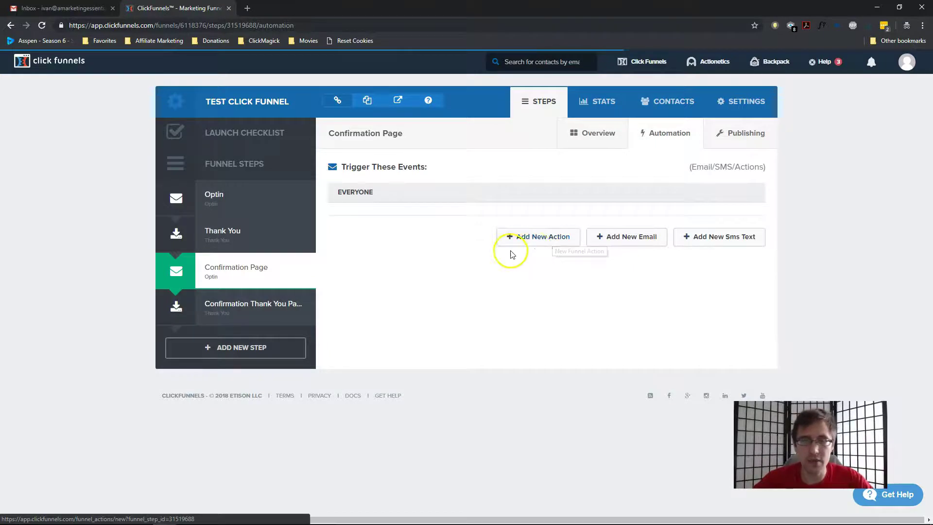
{"action": "left_click", "coordinate": [543, 238]}
{"action": "left_click", "coordinate": [372, 178]}
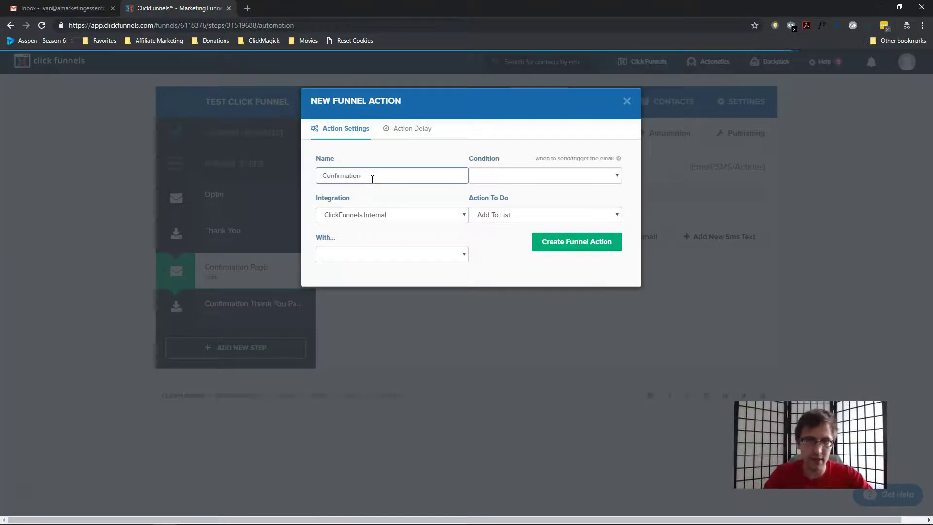
{"action": "left_click", "coordinate": [514, 174]}
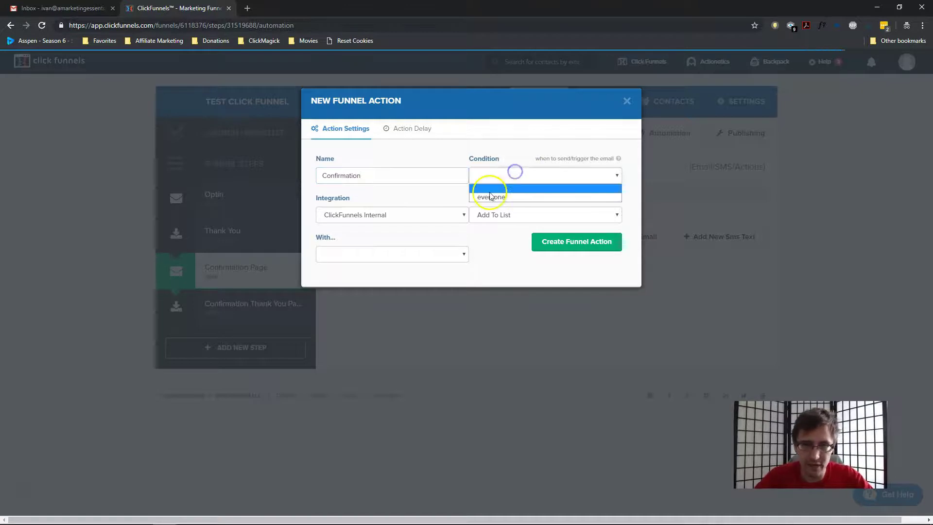
{"action": "left_click", "coordinate": [489, 196]}
{"action": "left_click", "coordinate": [517, 215]}
{"action": "left_click", "coordinate": [517, 215]}
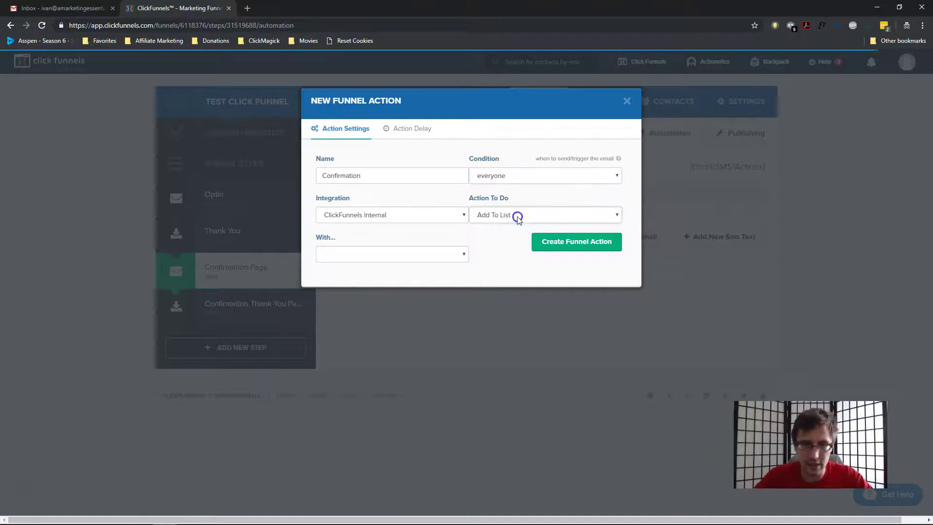
{"action": "left_click", "coordinate": [393, 255]}
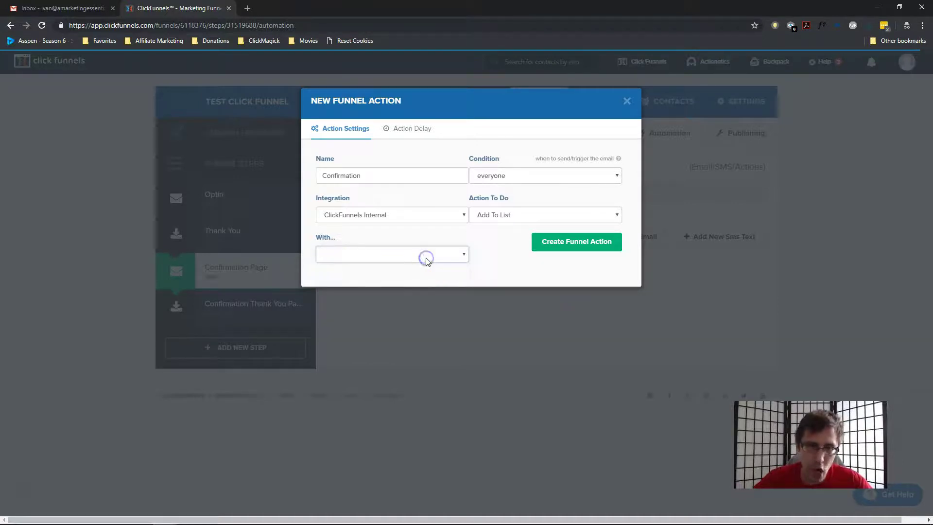
{"action": "left_click", "coordinate": [573, 246]}
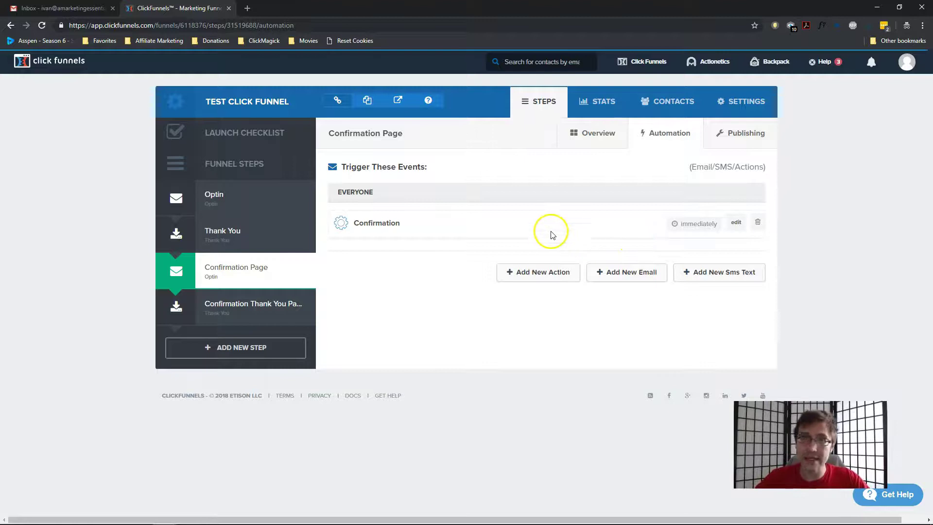
Copy the Optin step's URL and load the live Optin page in a private browsing tab
{"action": "left_click", "coordinate": [238, 270]}
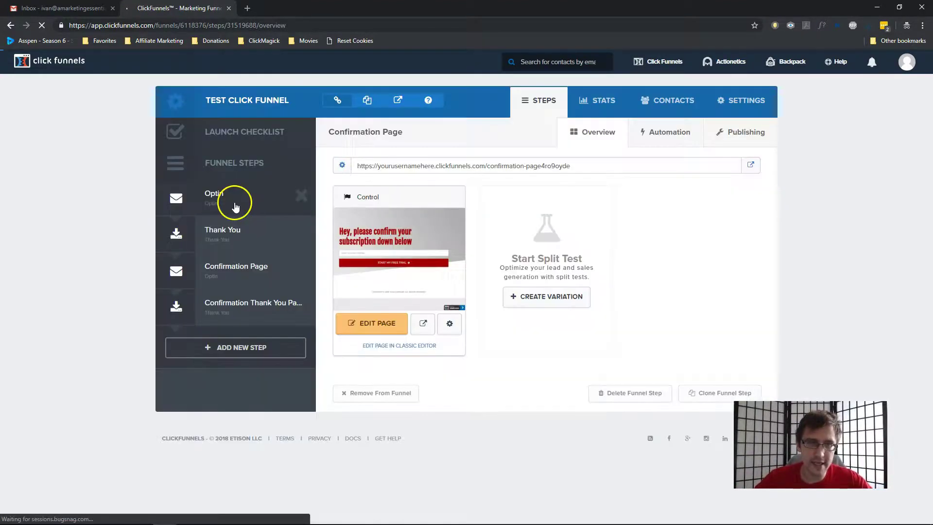
{"action": "left_click", "coordinate": [235, 207]}
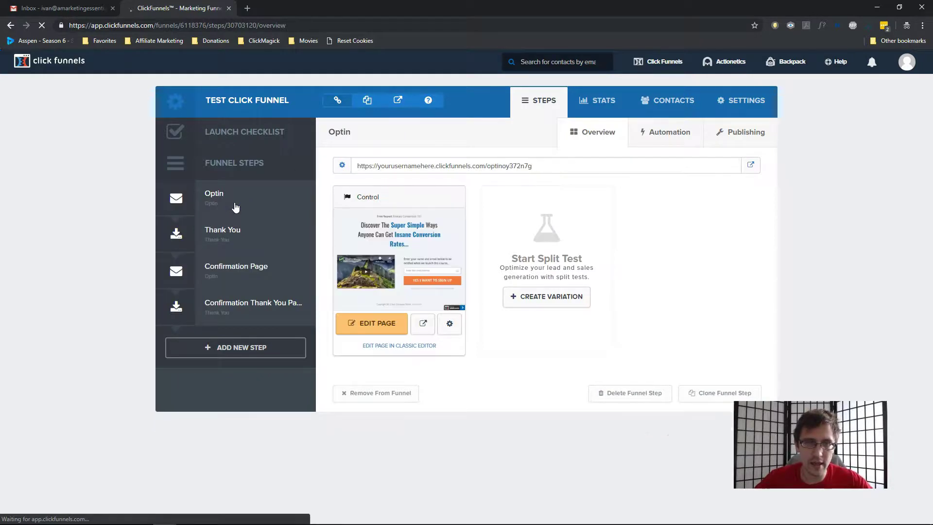
{"action": "left_click", "coordinate": [425, 163]}
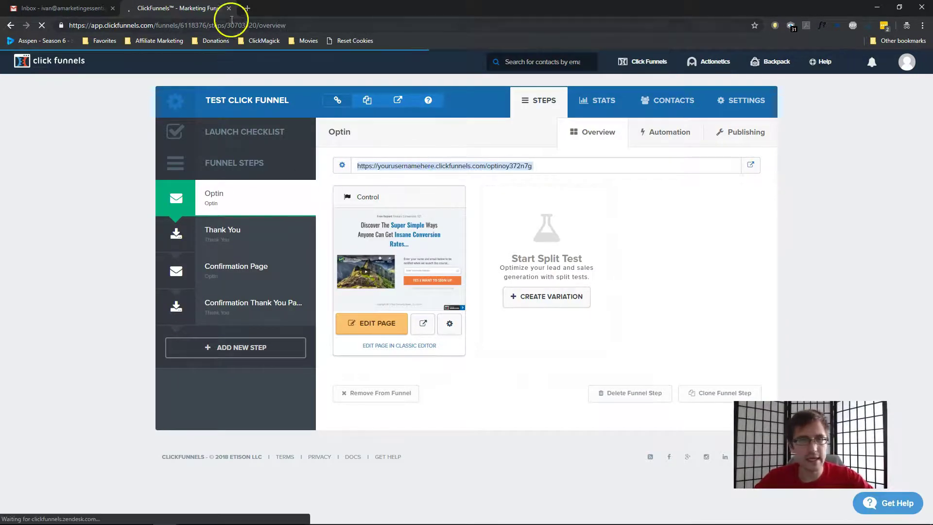
{"action": "left_click", "coordinate": [246, 7]}
{"action": "type", "text": "https://yourusernamehere.clickfunnels.com/optin23405502"}
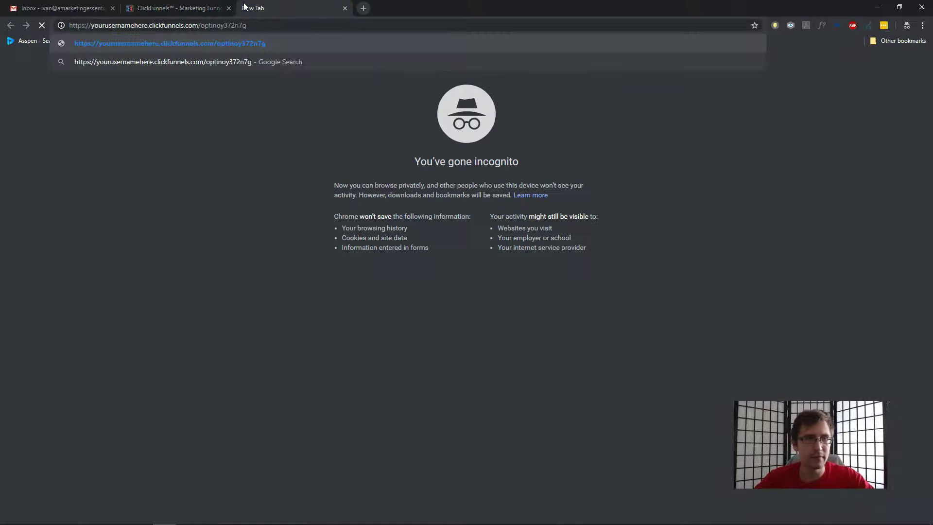
{"action": "key", "text": "Return"}
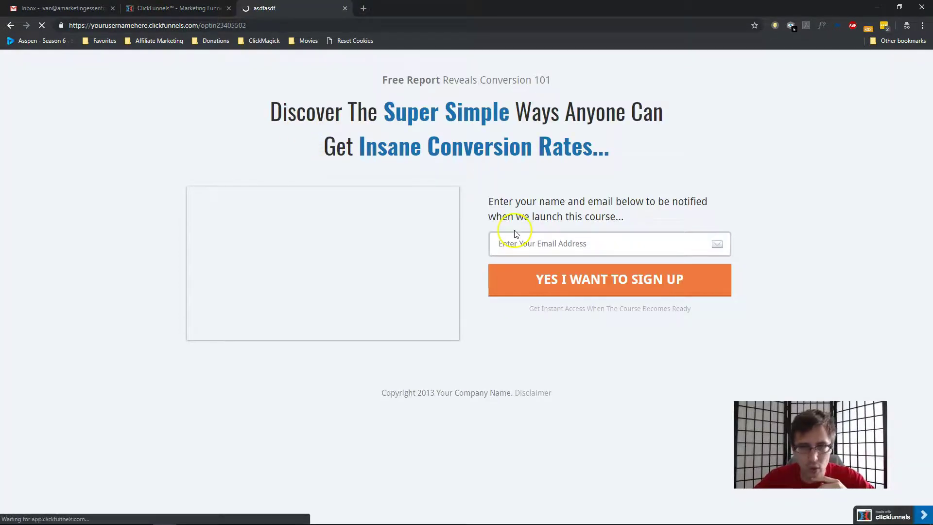
Replace the prefilled address with a test e-mail address and submit the optin form
{"action": "left_click", "coordinate": [519, 243]}
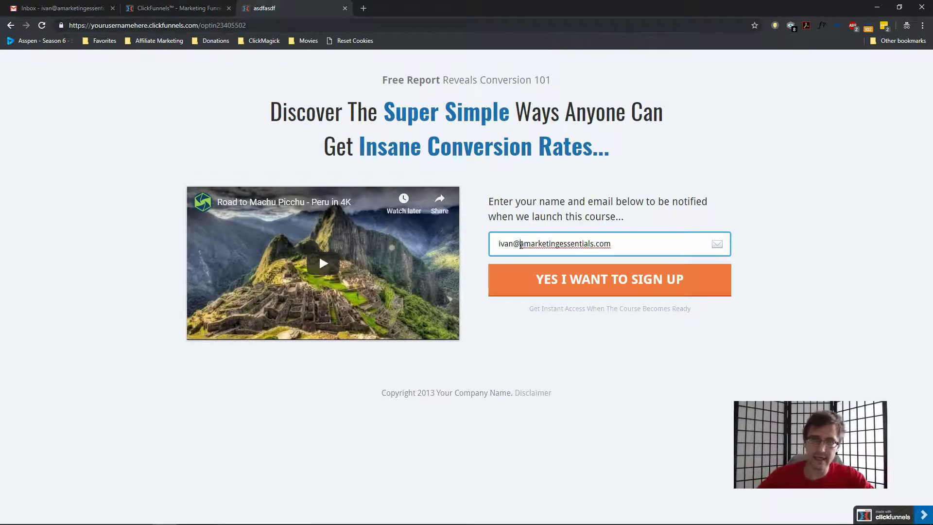
{"action": "double_click", "coordinate": [532, 242]}
{"action": "triple_click", "coordinate": [532, 243]}
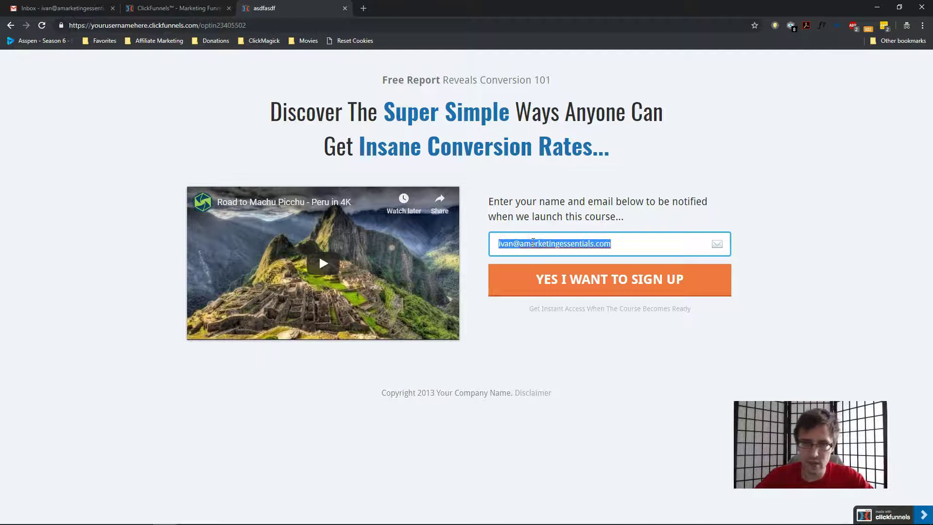
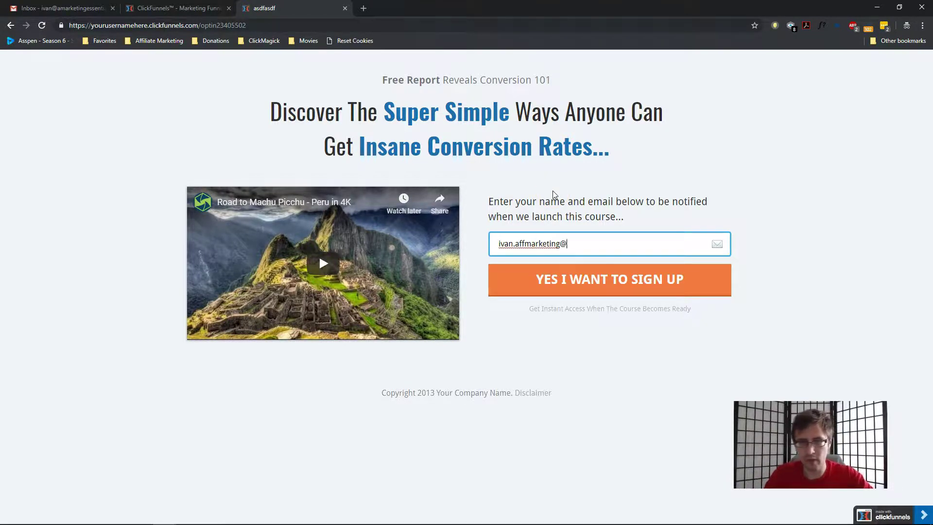
{"action": "left_click", "coordinate": [585, 279]}
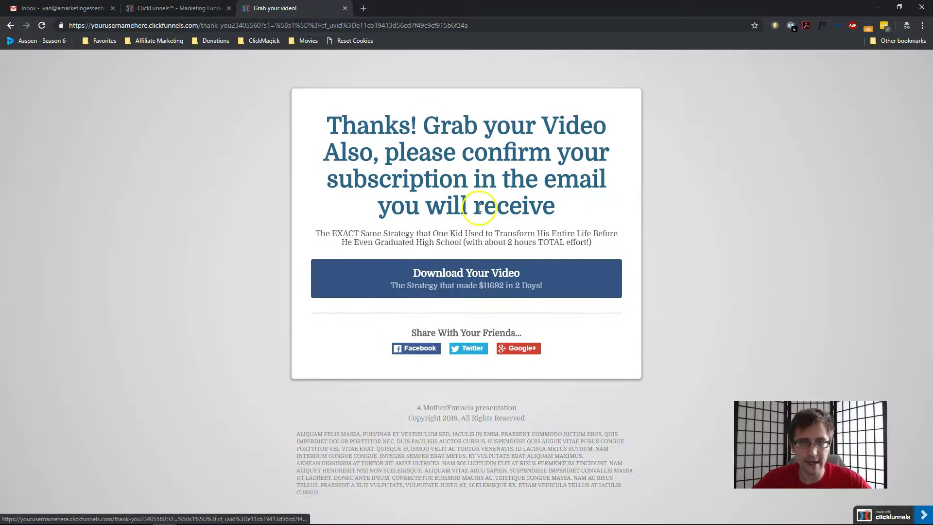
Read the 'Thanks! Grab your Video' page's request to confirm by email, then close that tab
{"action": "left_click_drag", "start_coordinate": [360, 151], "coordinate": [459, 155]}
{"action": "left_click", "coordinate": [465, 168]}
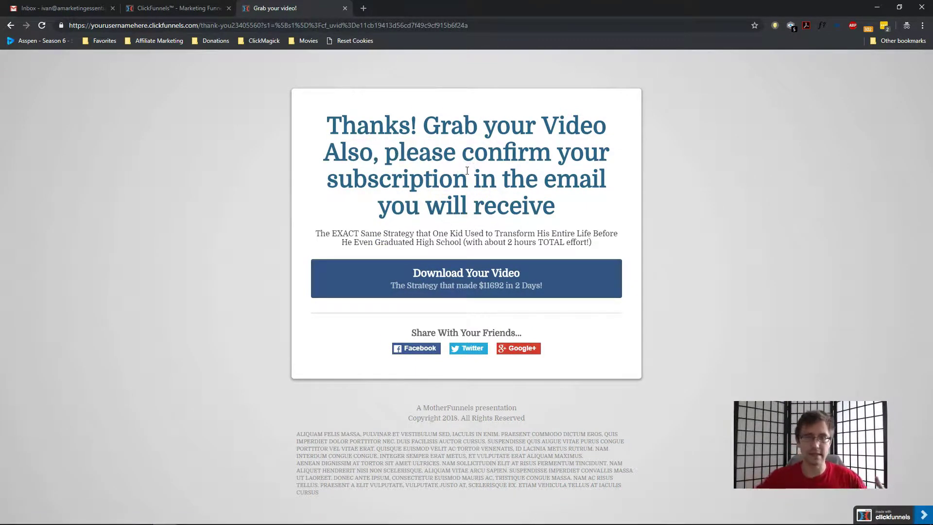
{"action": "left_click_drag", "start_coordinate": [401, 178], "coordinate": [541, 192]}
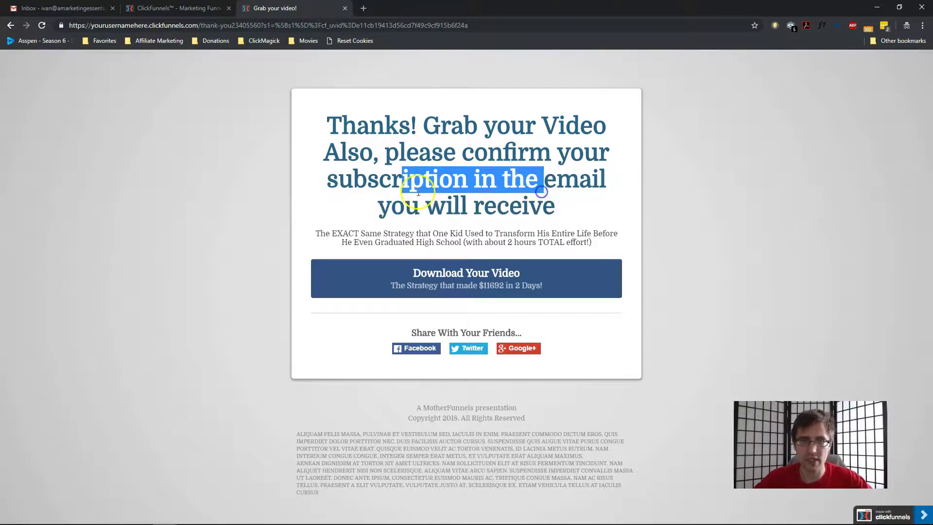
{"action": "left_click", "coordinate": [344, 9]}
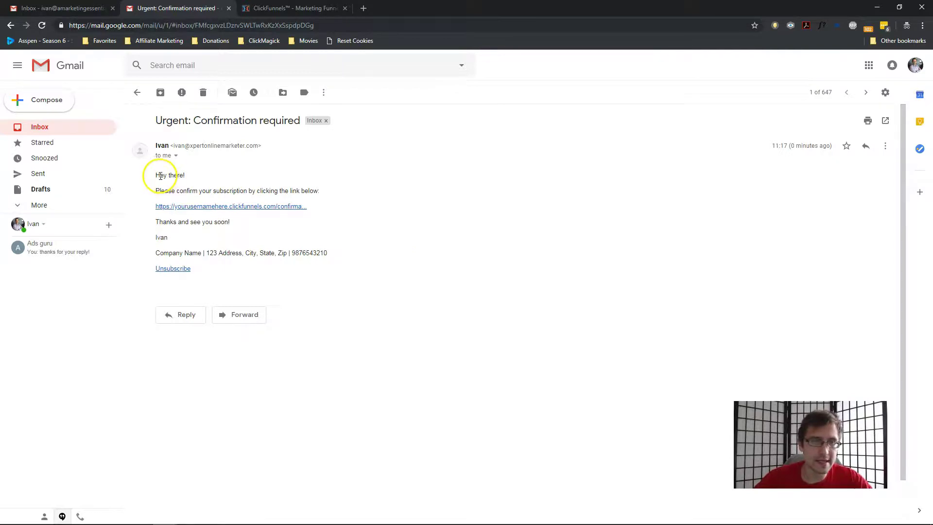
Read the confirmation instructions in the 'Urgent: Confirmation required' email and follow its confirmation link
{"action": "left_click_drag", "start_coordinate": [161, 175], "coordinate": [299, 193]}
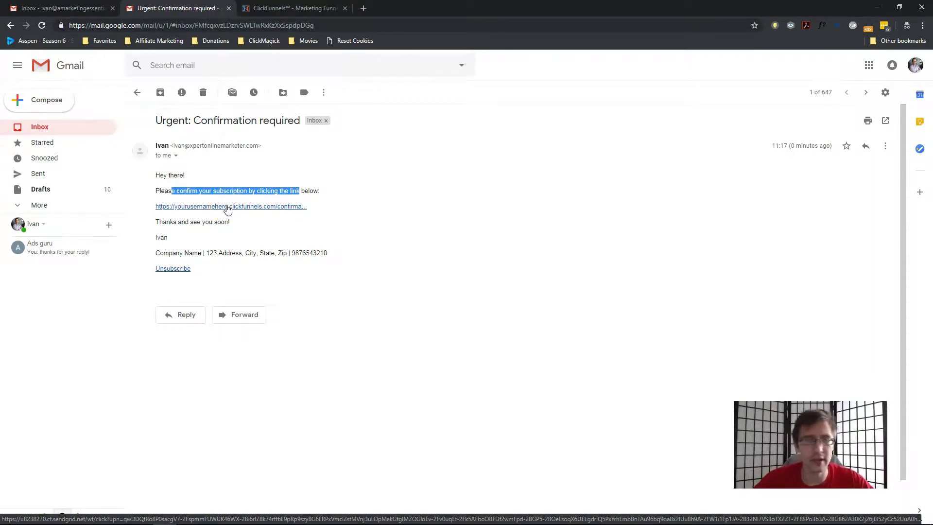
{"action": "left_click", "coordinate": [217, 210]}
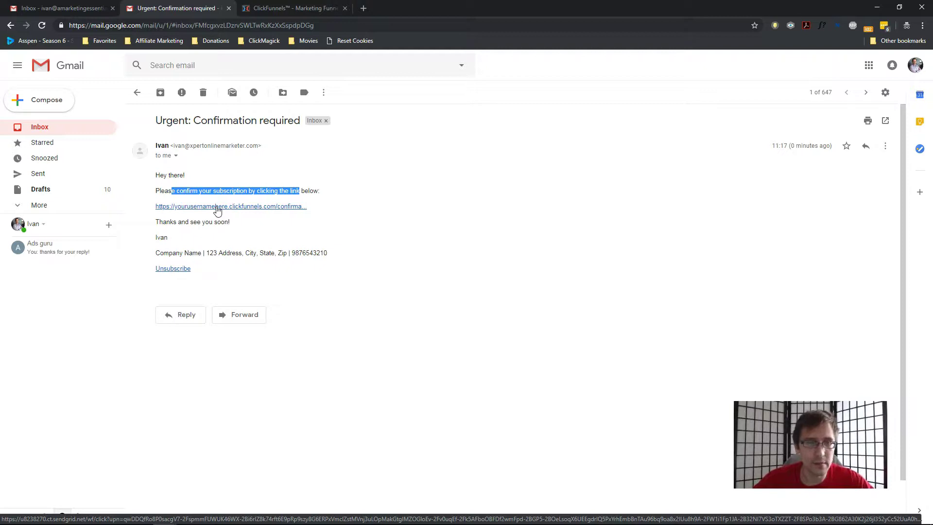
Submit the Confirmation Page with the prefilled address, then switch back to the ClickFunnels editor tab
{"action": "left_click", "coordinate": [217, 210]}
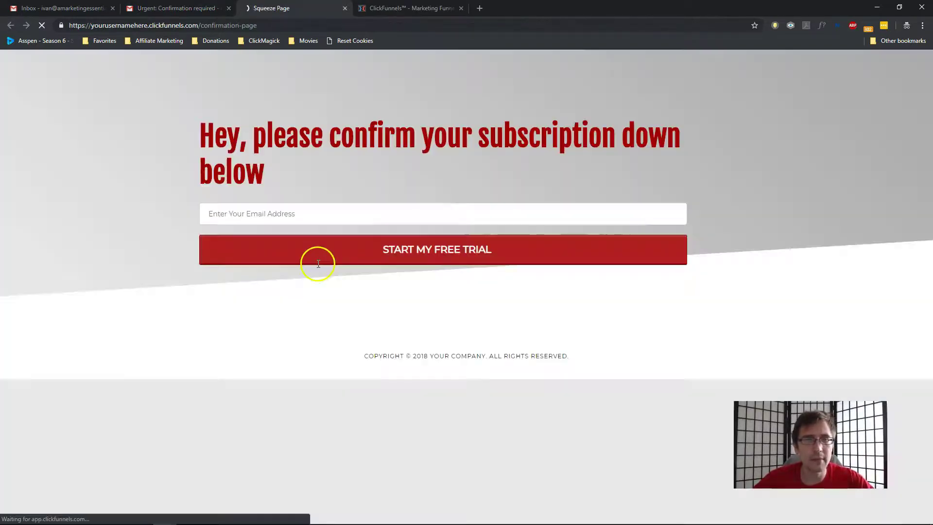
{"action": "left_click_drag", "start_coordinate": [253, 137], "coordinate": [602, 127]}
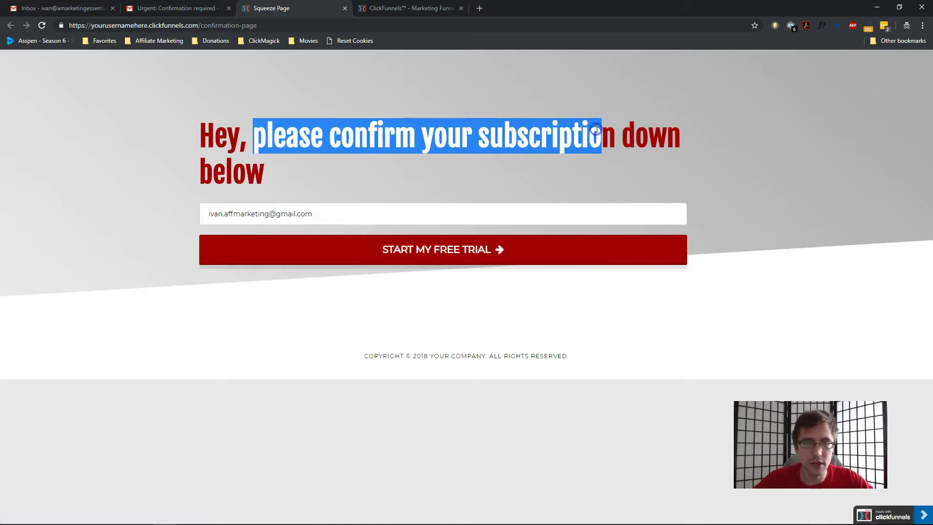
{"action": "left_click", "coordinate": [294, 216]}
{"action": "triple_click", "coordinate": [294, 216]}
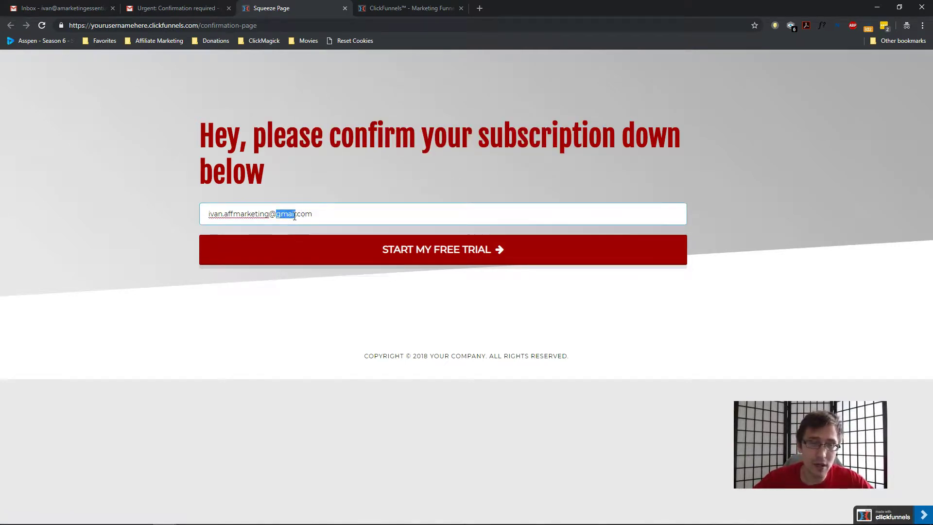
{"action": "left_click", "coordinate": [307, 254]}
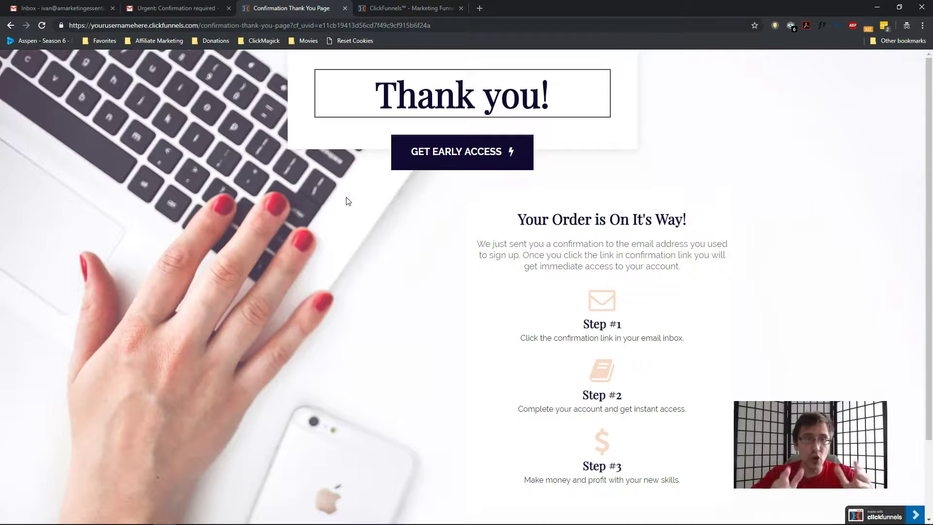
{"action": "left_click", "coordinate": [406, 9]}
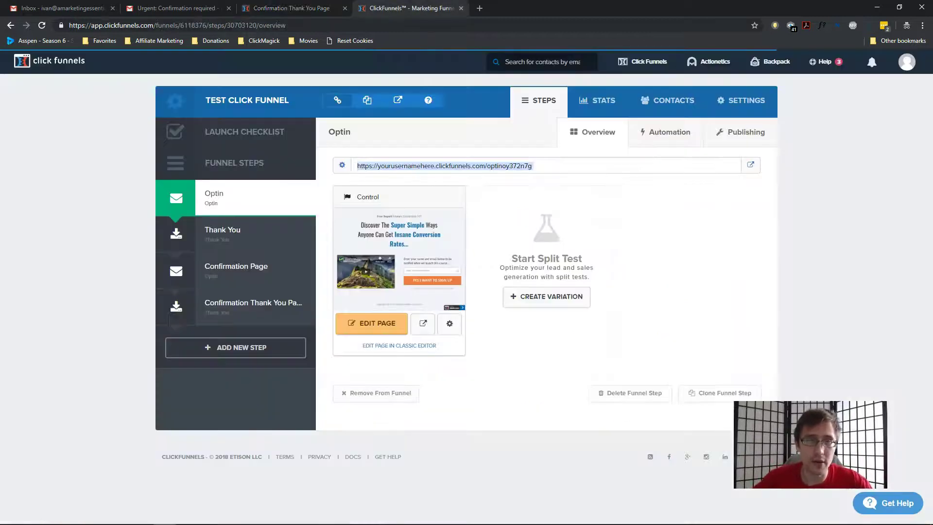
Inspect the 'Confirmation' action's settings in the Confirmation Page automation and close them unchanged
{"action": "left_click", "coordinate": [237, 268]}
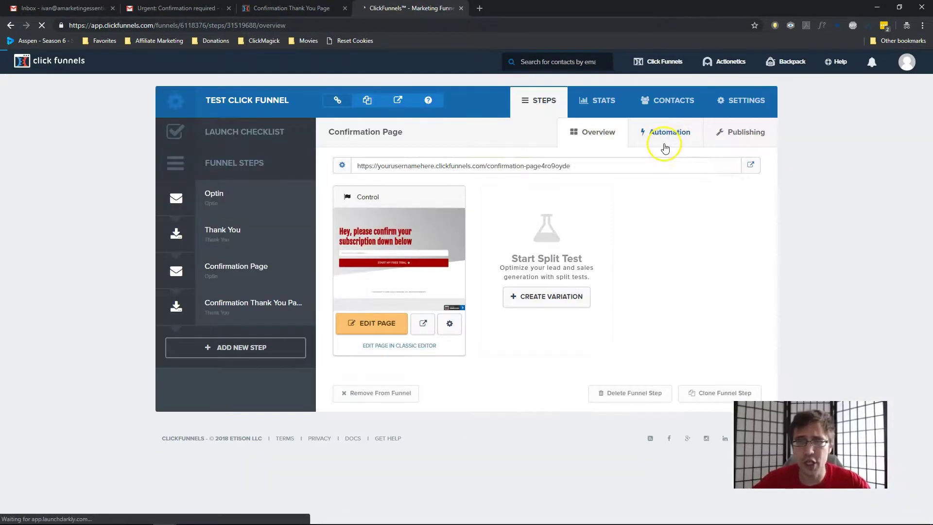
{"action": "left_click", "coordinate": [664, 134]}
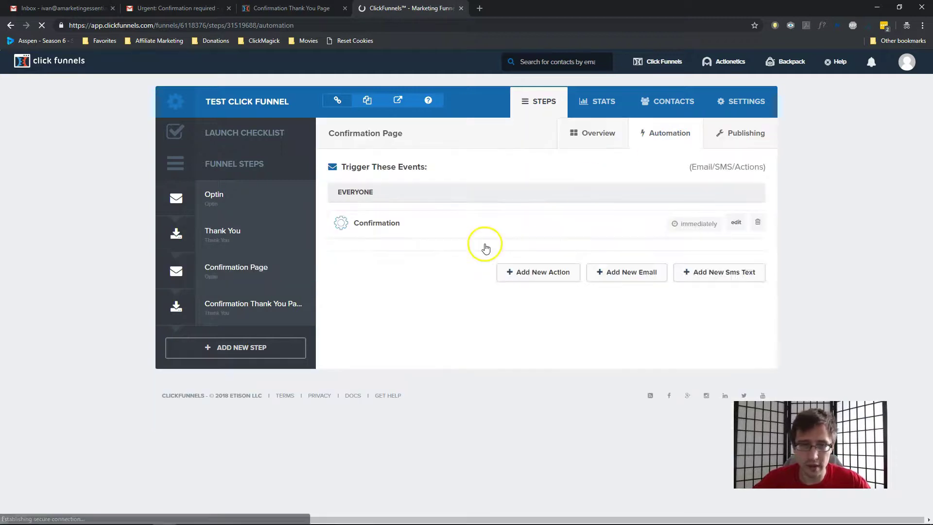
{"action": "left_click", "coordinate": [736, 222]}
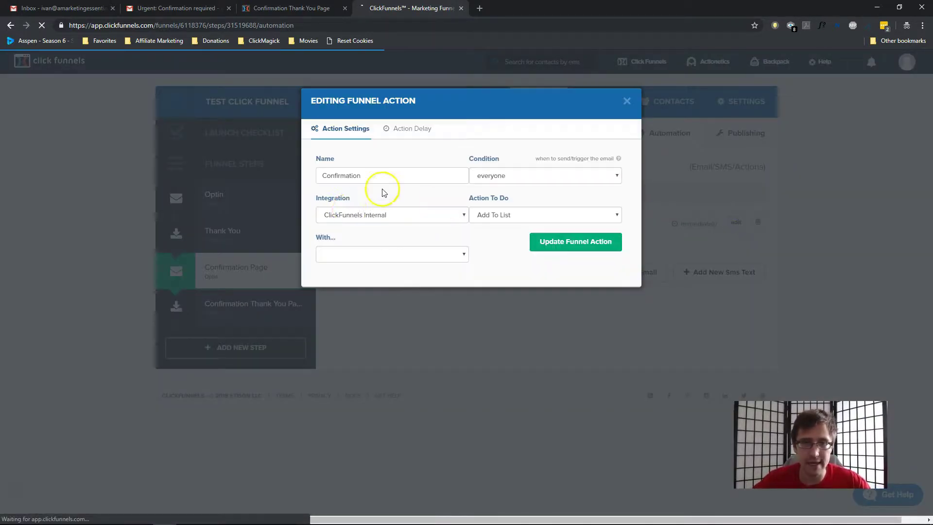
{"action": "left_click", "coordinate": [627, 101]}
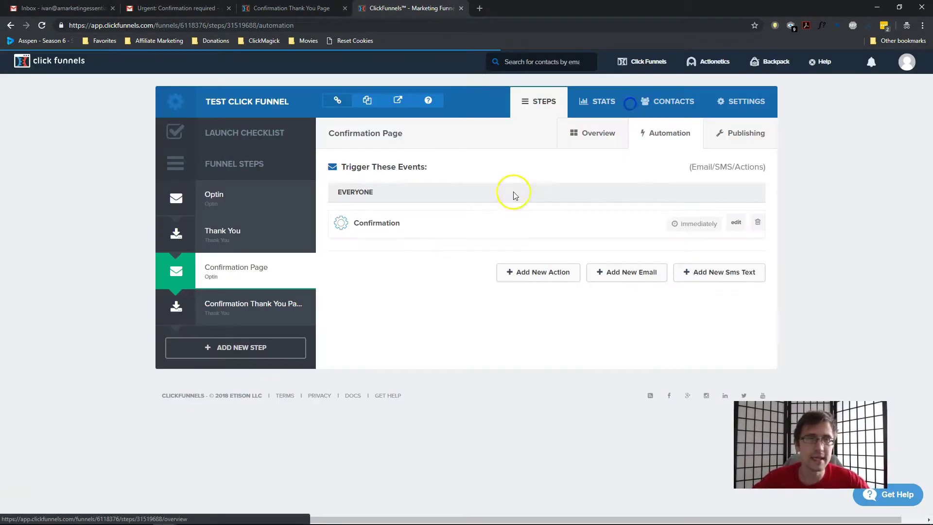